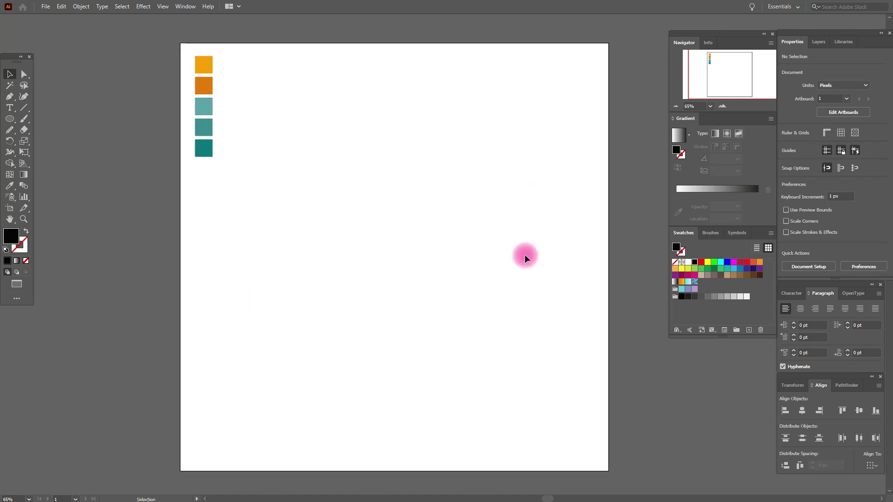
Step: Draw a rectangle about 251 × 291 px in the artboard's lower middle, filled with the light orange sampled from the colour samples
left_click(9, 185)
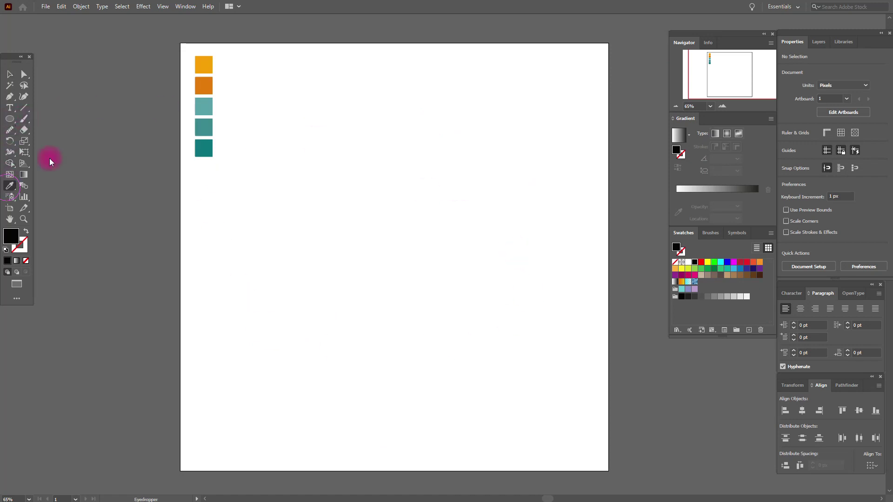
left_click(208, 60)
left_click(7, 119)
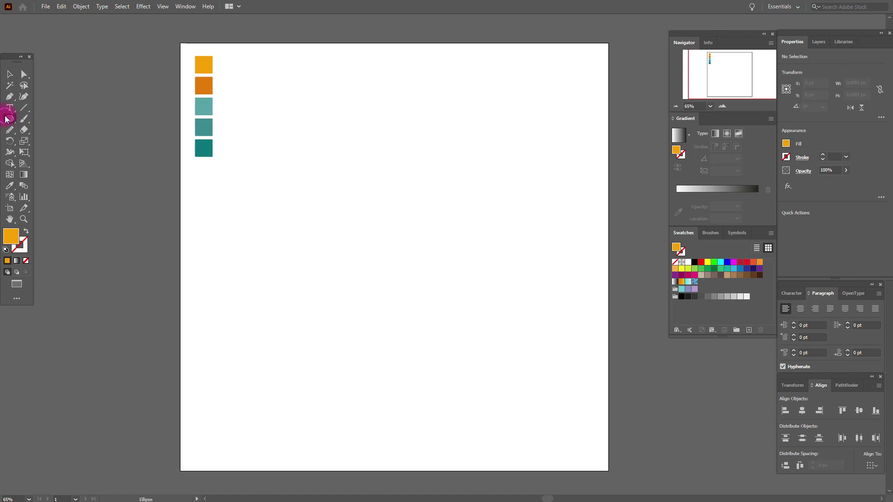
left_click(44, 118)
left_click_drag(348, 298, 455, 422)
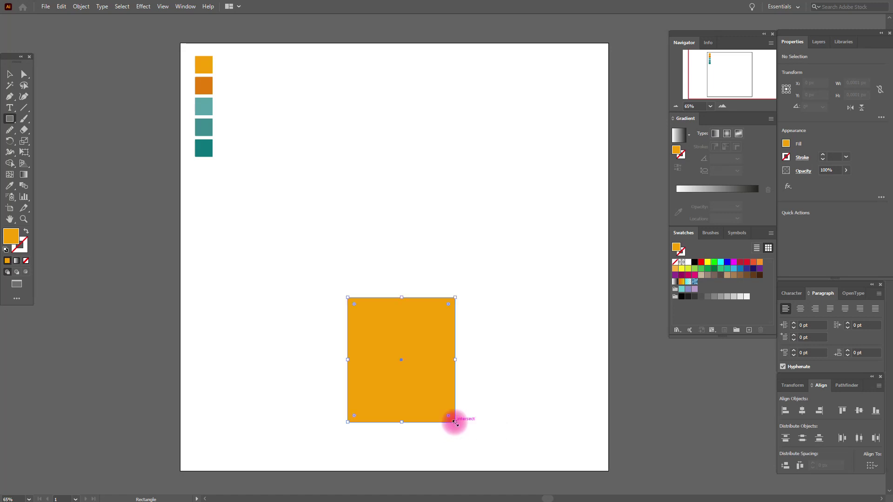
Step: Narrow the rectangle's bottom edge symmetrically with Free Distort to form a pot, and expand its appearance
left_click(152, 13)
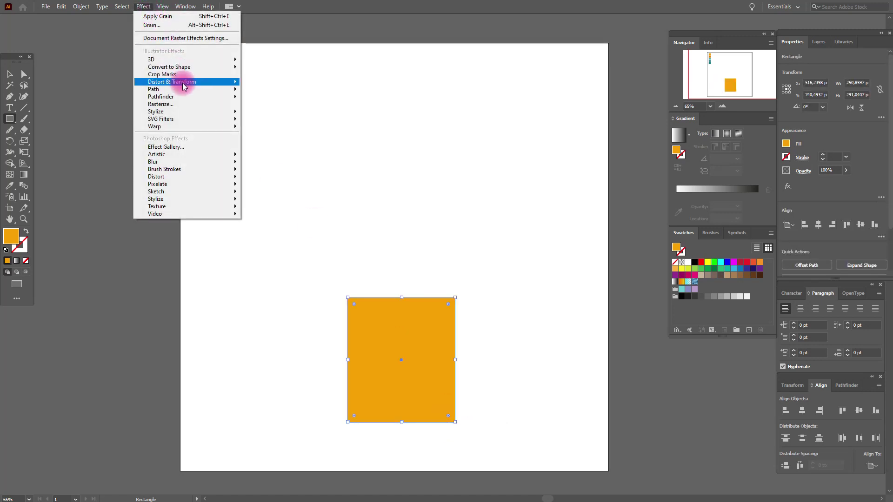
mouse_move(186, 82)
left_click(274, 84)
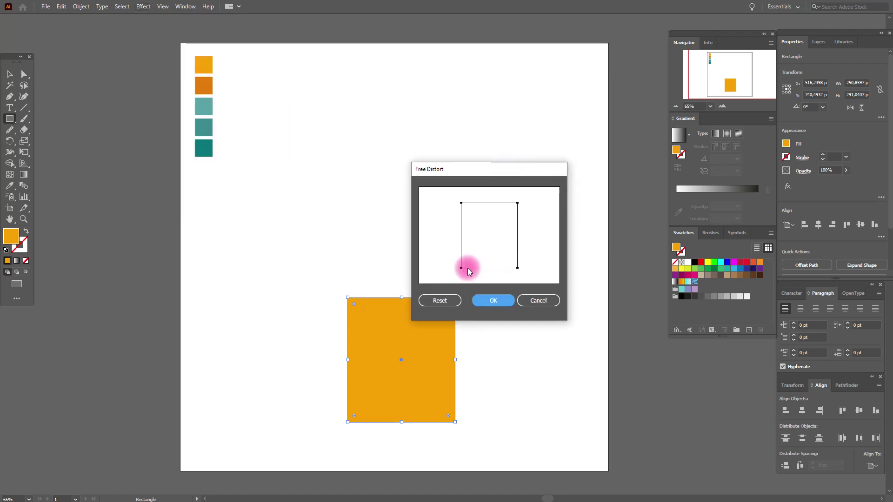
left_click_drag(462, 269, 507, 269)
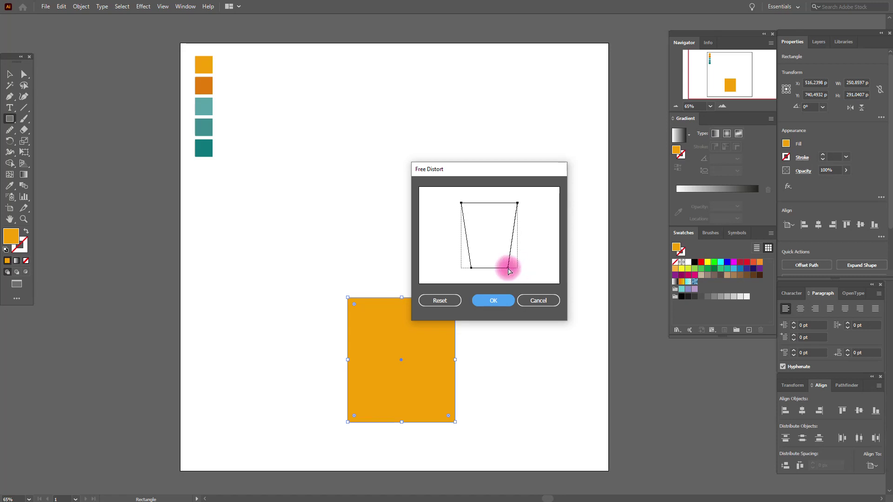
left_click(499, 300)
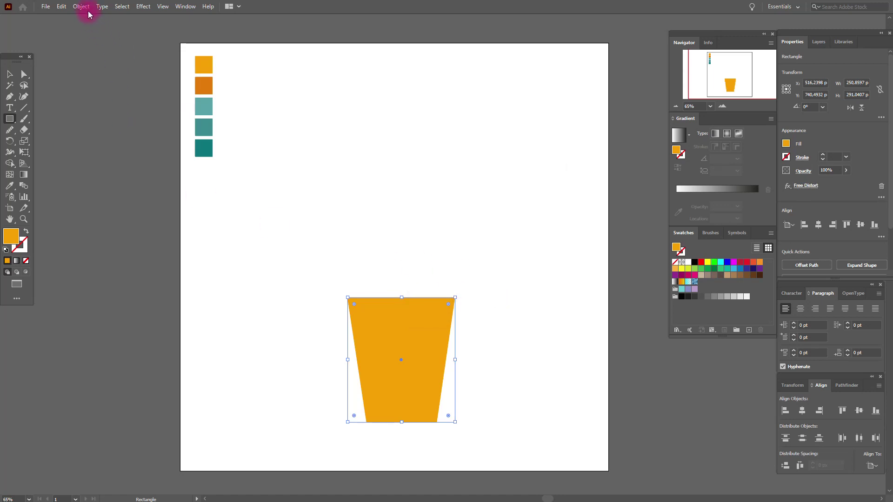
left_click(87, 11)
left_click(104, 124)
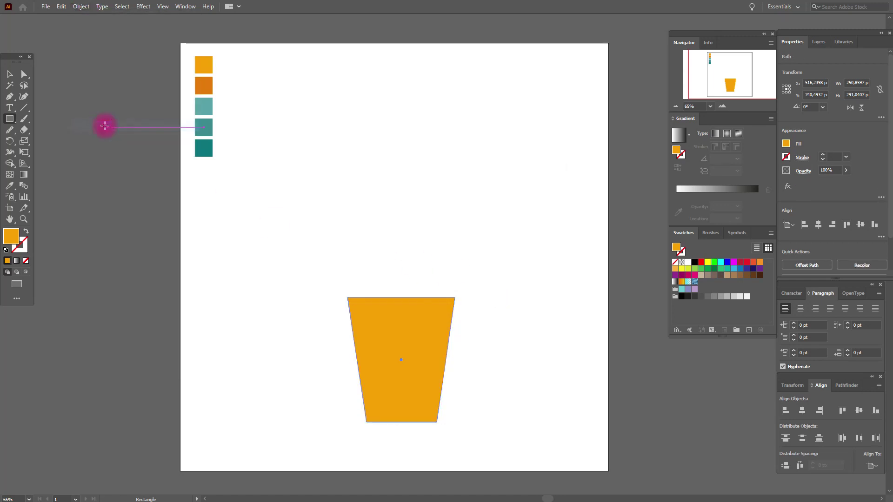
Step: Shrink the pot shape to about 245 px wide and 247 px high, lowering its top edge
left_click(9, 74)
left_click(428, 293)
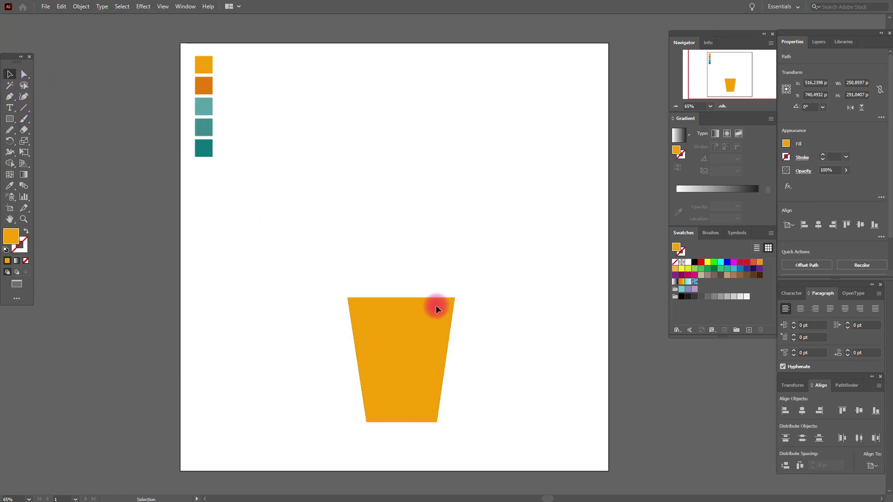
left_click(427, 314)
left_click_drag(403, 303, 404, 317)
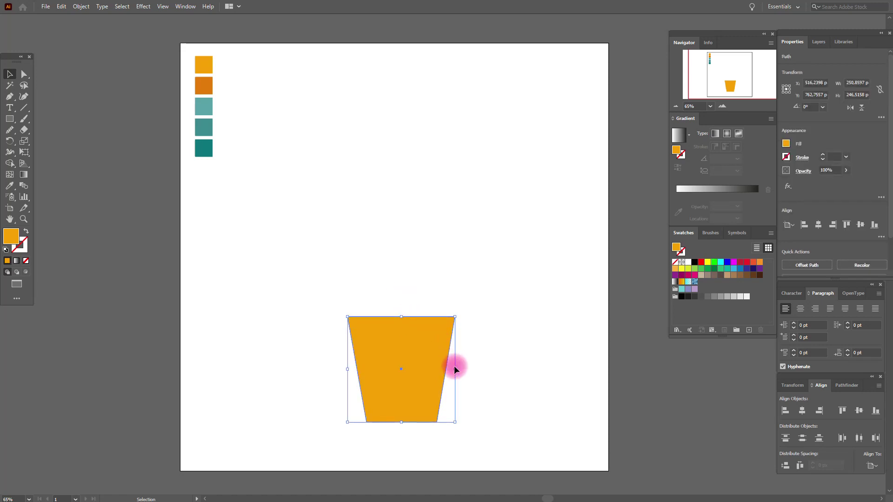
left_click_drag(456, 368, 452, 368)
left_click(473, 354)
left_click(445, 350)
Step: Warp the pot with a horizontal Arch at -16% bend and expand its appearance
left_click(143, 7)
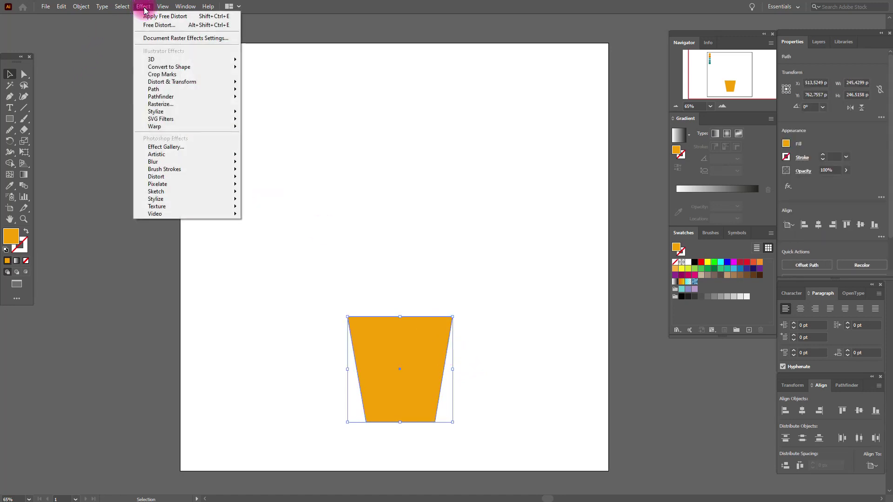
mouse_move(185, 125)
left_click(251, 126)
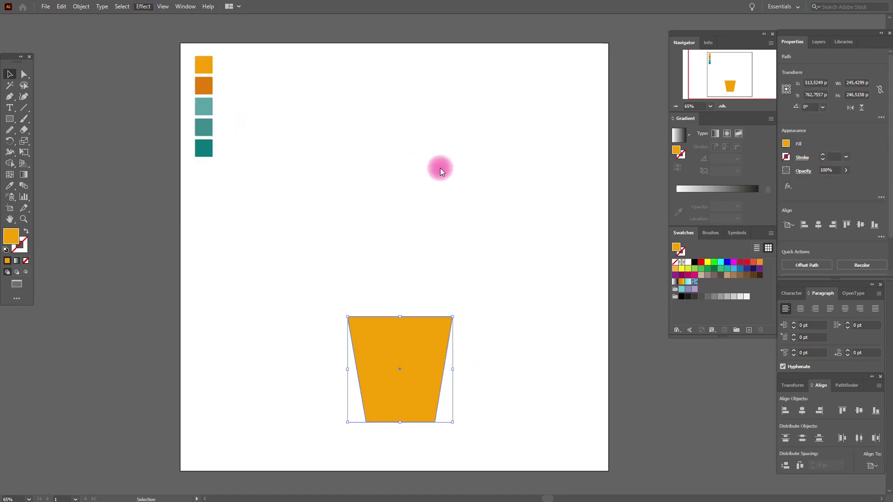
left_click(591, 194)
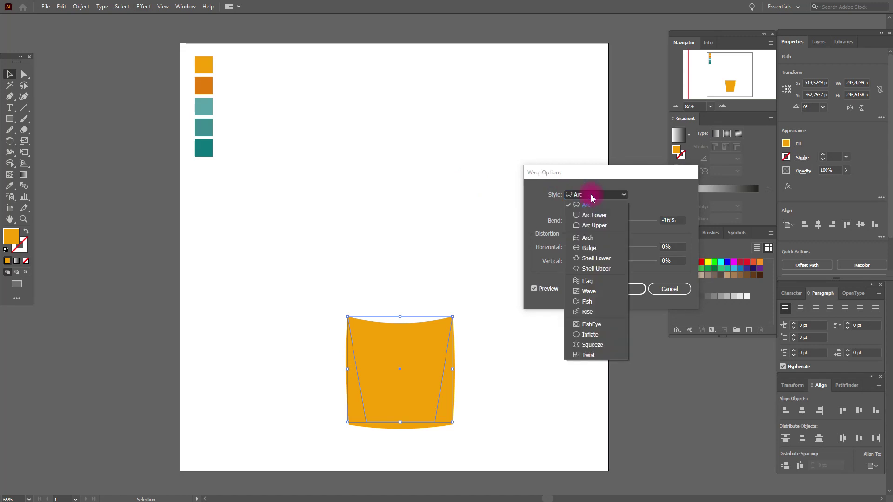
left_click(588, 238)
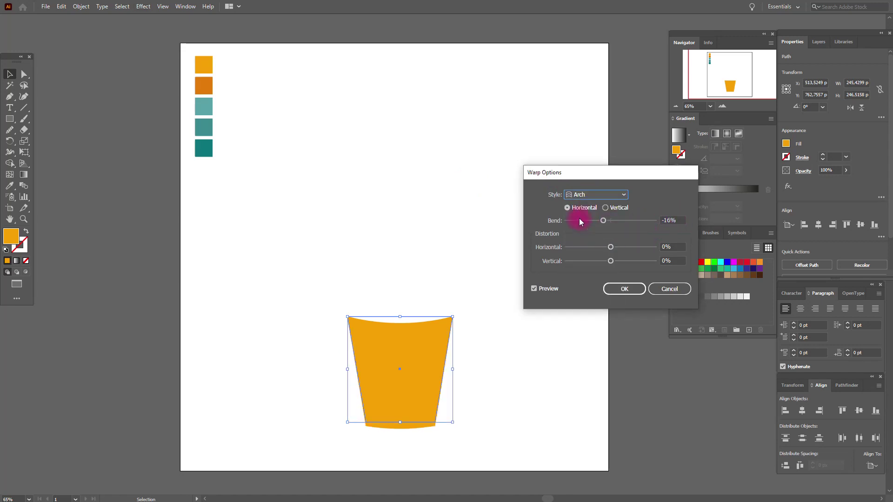
left_click(617, 289)
left_click(79, 6)
left_click(114, 124)
Step: Round the pot's two bottom corners to a radius of about 17 px
left_click(24, 74)
left_click(339, 225)
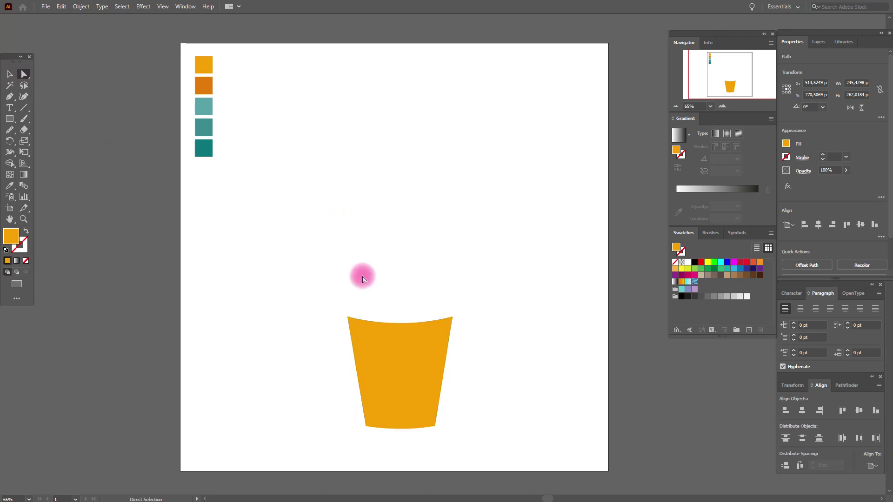
left_click_drag(367, 427, 434, 425)
left_click(374, 422)
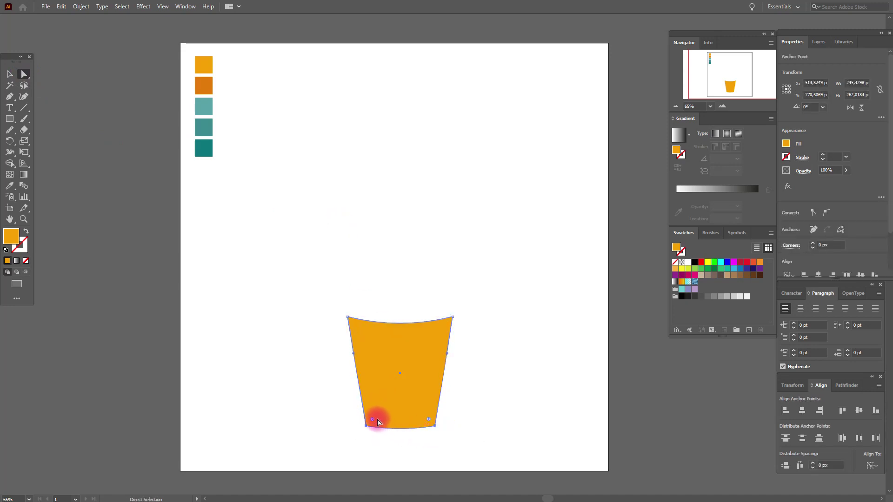
left_click_drag(374, 423, 375, 424)
left_click(9, 74)
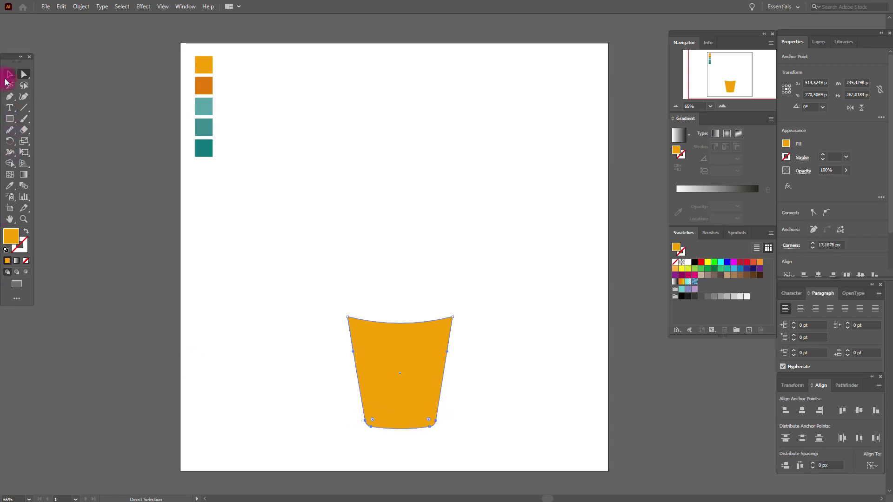
left_click(309, 155)
Step: Draw a tall narrow ellipse overlapping the pot's upper half, filled with the lightest teal from the colour samples
left_click(425, 187)
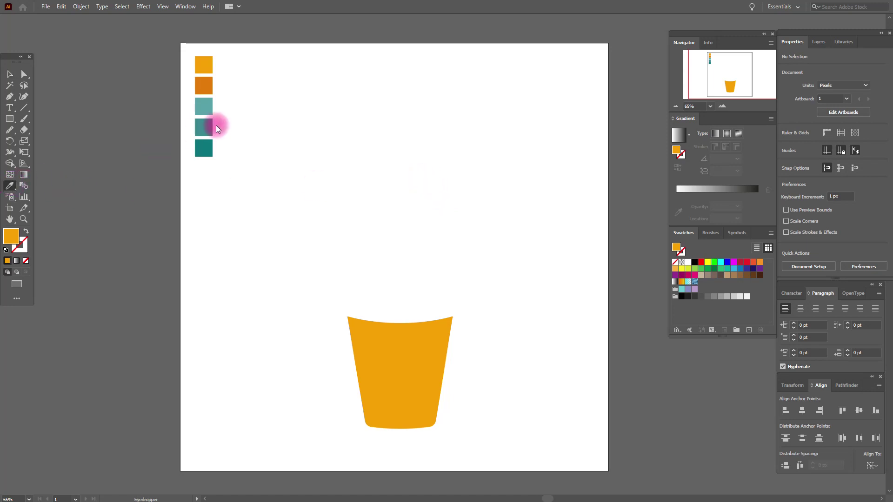
left_click(216, 105)
left_click(9, 119)
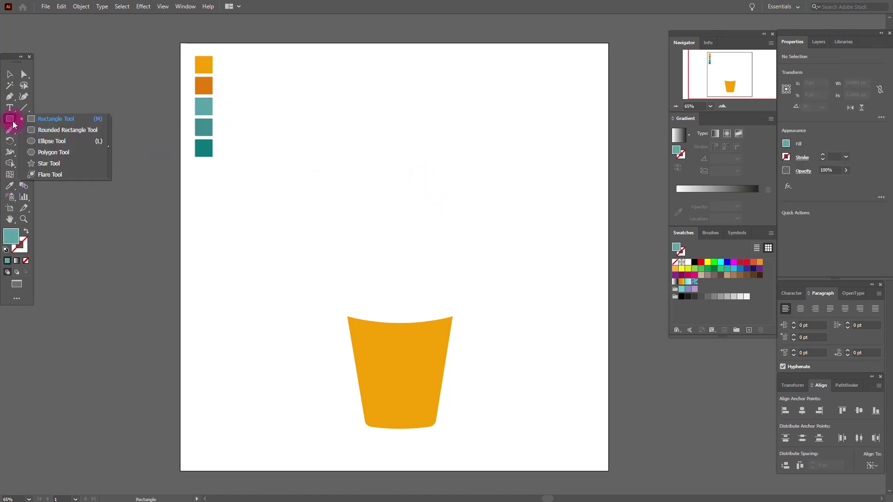
left_click(44, 141)
left_click_drag(383, 196, 433, 366)
Step: Centre the teal ellipse over the pot and lower its top anchor, making it about 381 px high
left_click(9, 74)
left_click_drag(426, 277, 417, 277)
left_click(24, 74)
left_click_drag(402, 195, 402, 203)
left_click(425, 189)
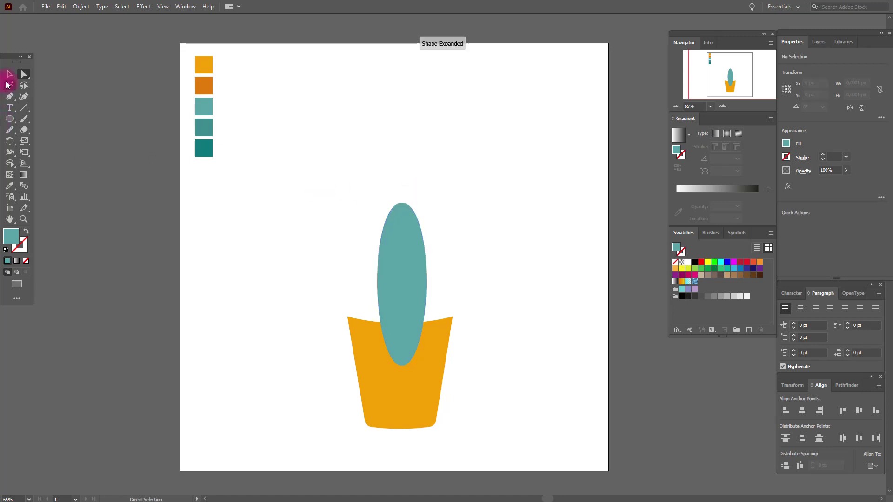
Step: Taper the lower end of the teal ellipse into a leaf shape with Free Distort
left_click(9, 74)
left_click(381, 261)
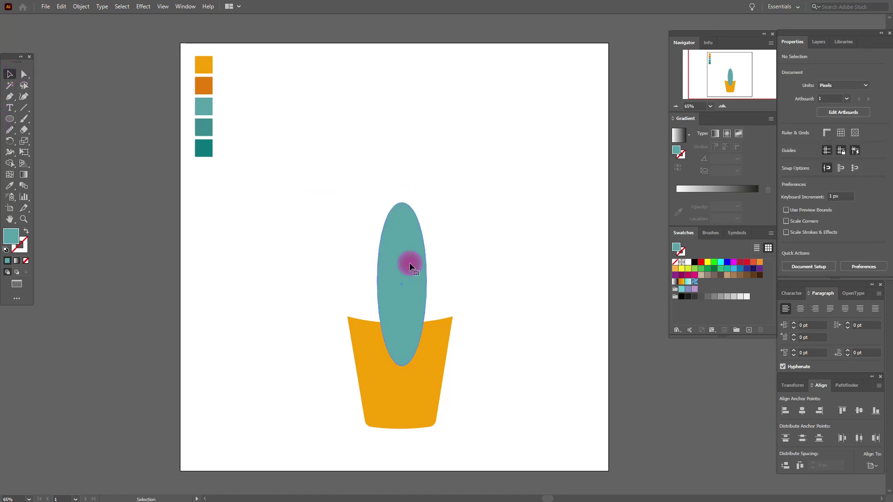
left_click(141, 8)
mouse_move(182, 87)
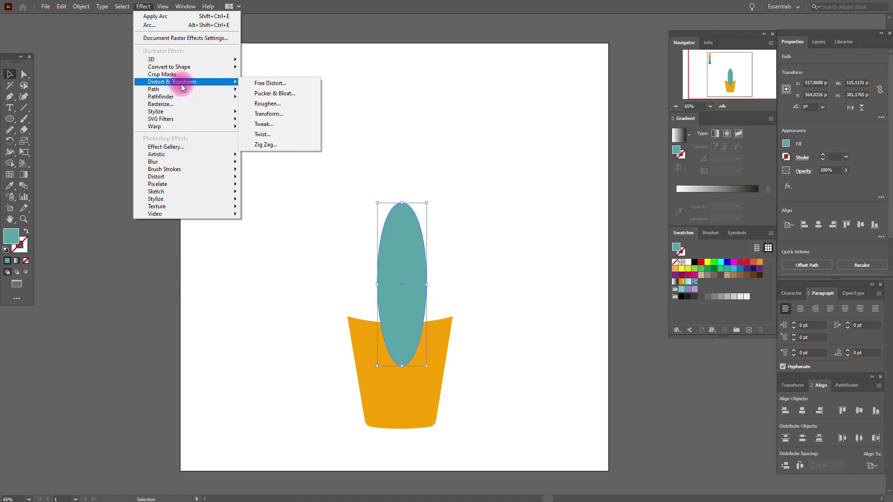
left_click(263, 84)
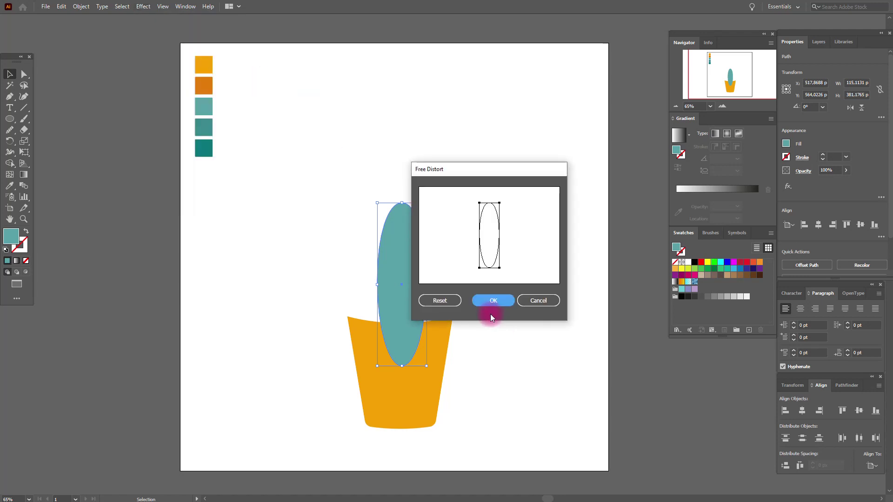
left_click_drag(479, 269, 495, 271)
left_click(494, 301)
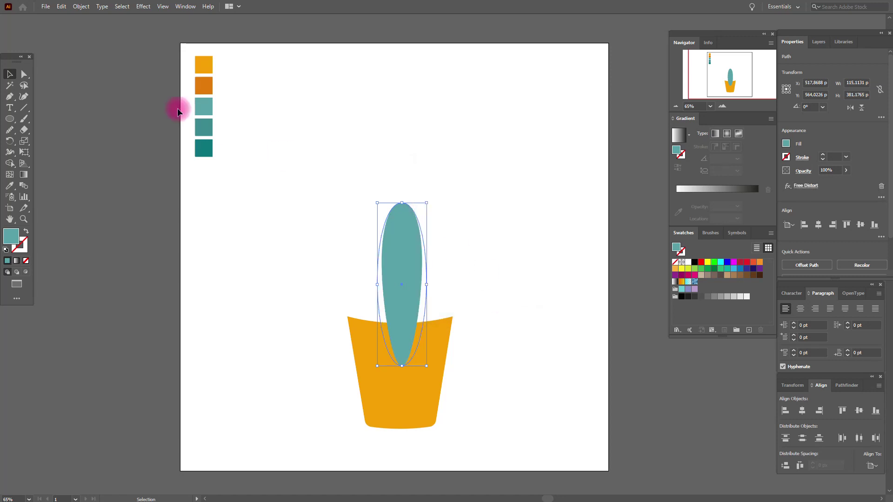
Step: Expand the leaf's appearance, and widen it to about 119 px while shifting it slightly upward
left_click(81, 6)
left_click(130, 125)
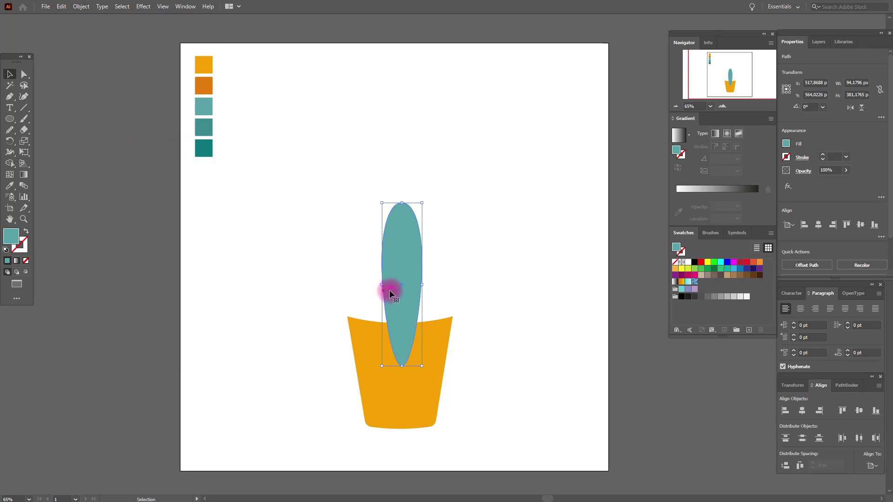
left_click_drag(423, 287, 401, 272)
left_click(464, 269)
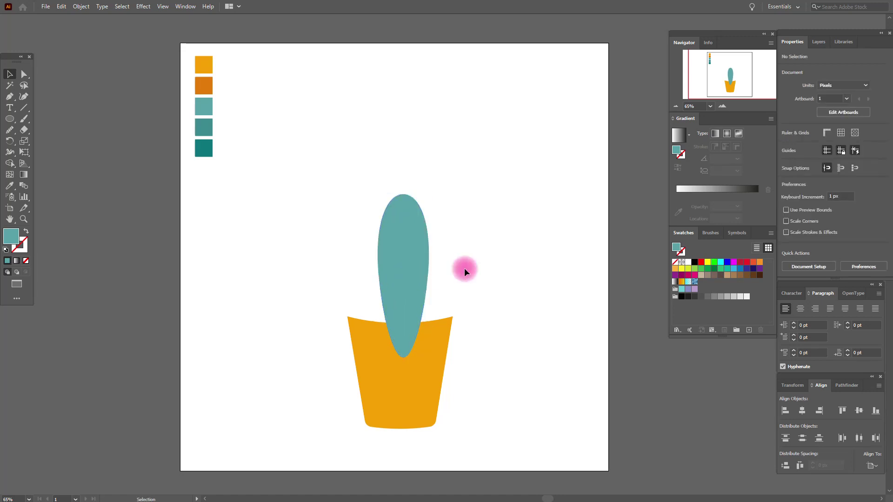
Step: Display the Transparency settings with their opacity mask options
left_click(180, 8)
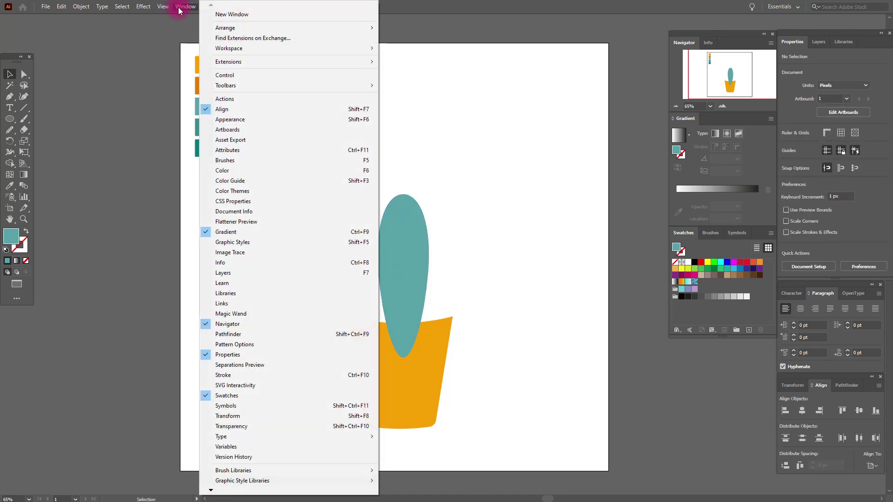
left_click(235, 426)
left_click(650, 212)
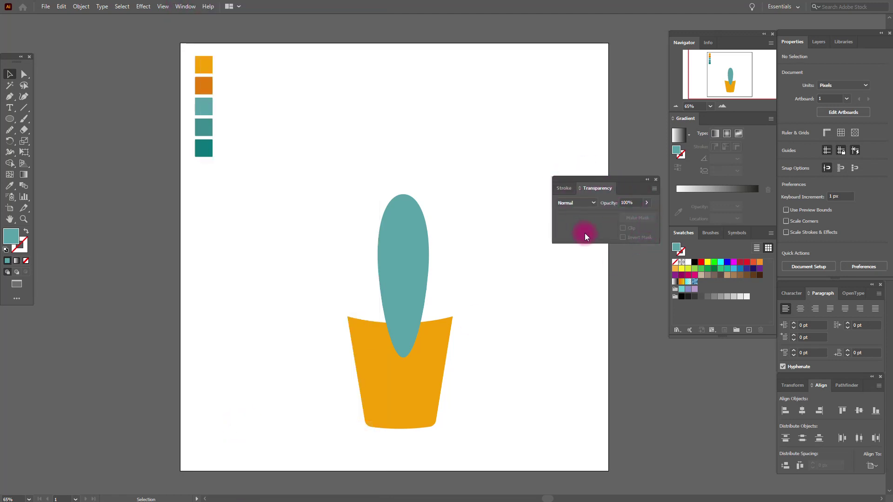
Step: Duplicate the leaf in place and fill the copy with the medium teal from the colour samples
left_click(417, 272)
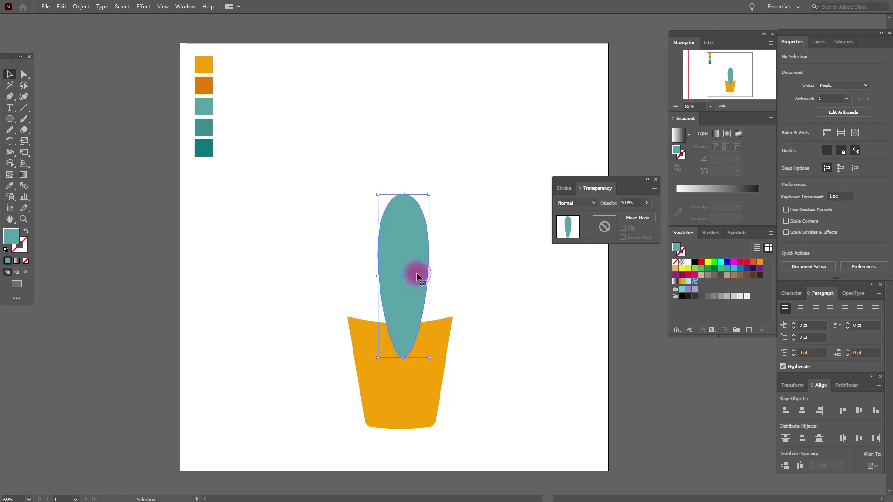
key("a")
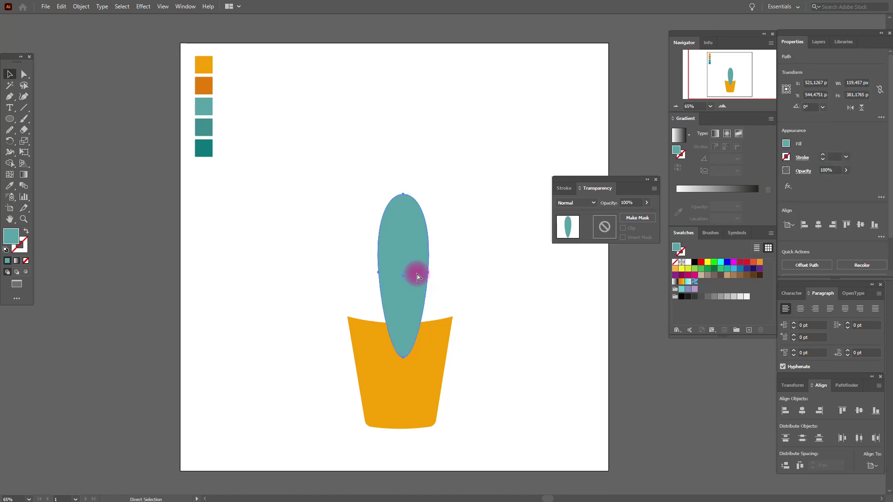
left_click(10, 186)
left_click(208, 129)
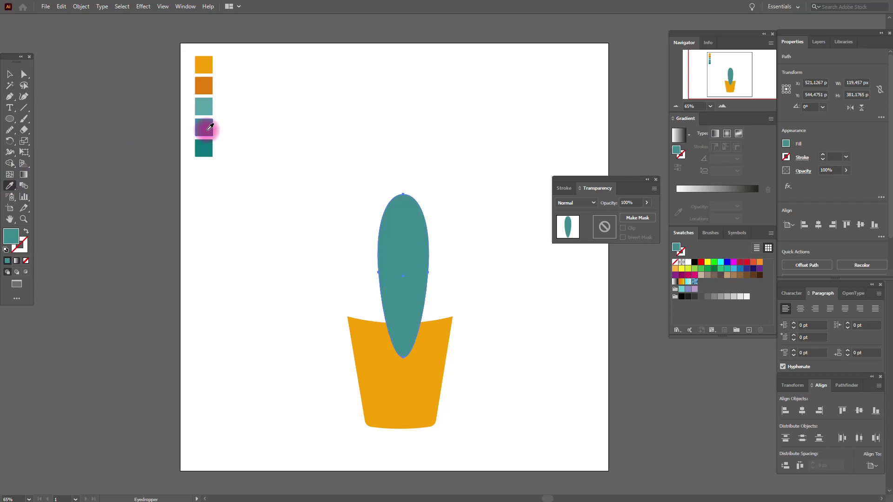
Step: Create an opacity mask on the medium teal leaf with Clip turned off, and switch to editing the mask
left_click(637, 218)
left_click(624, 228)
left_click(631, 229)
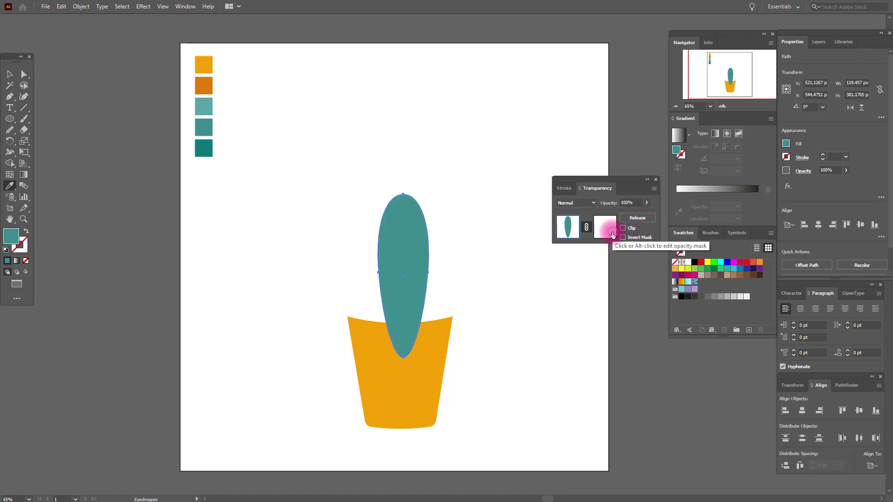
left_click(612, 234)
Step: Draw a mask rectangle about 212 × 445 px around the leaf and fill it with the white-to-black linear gradient
left_click(10, 122)
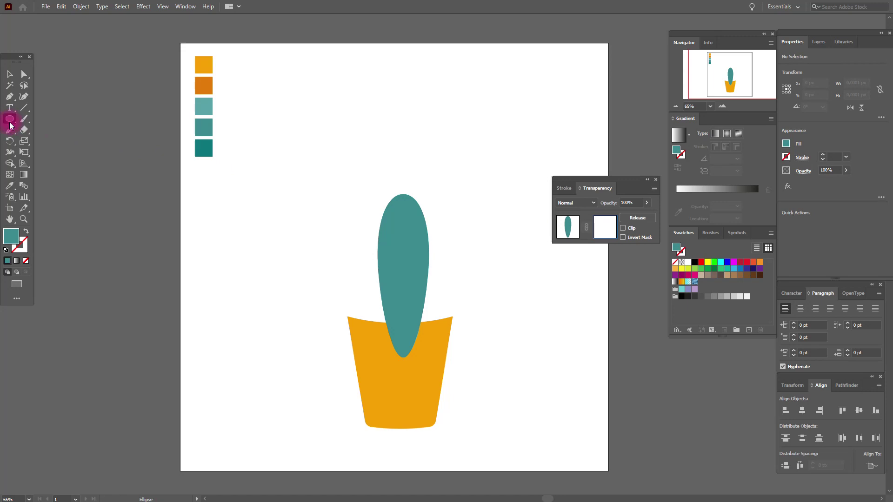
left_click_drag(10, 126, 65, 125)
left_click_drag(357, 175, 449, 364)
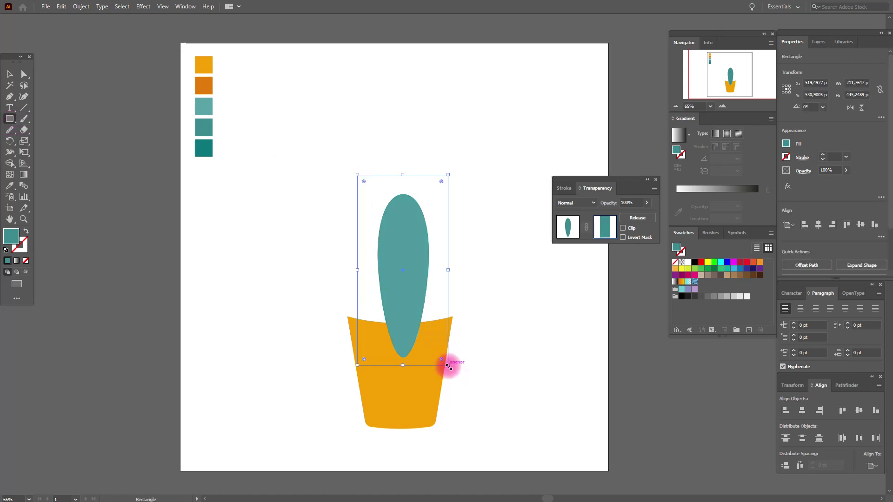
left_click(675, 282)
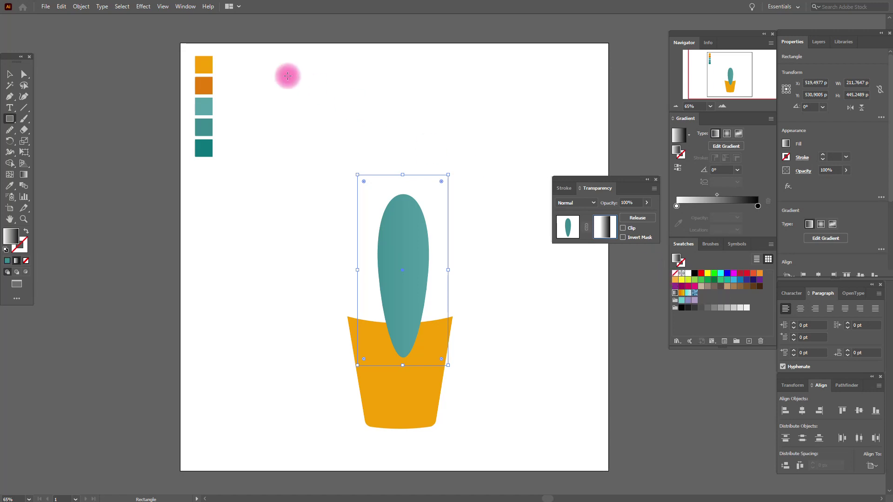
Step: Apply the Grain texture effect to the mask rectangle with intensity 49, contrast 18 and the Stippled grain type
left_click(147, 8)
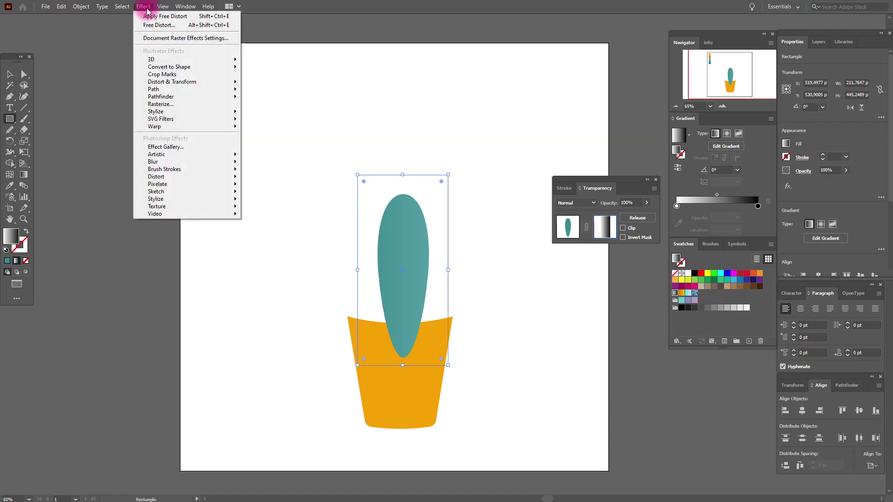
mouse_move(215, 210)
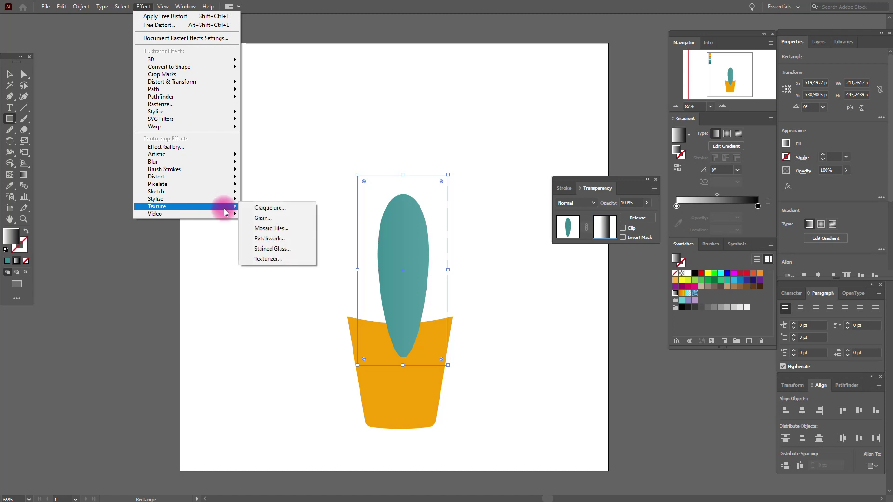
left_click(260, 219)
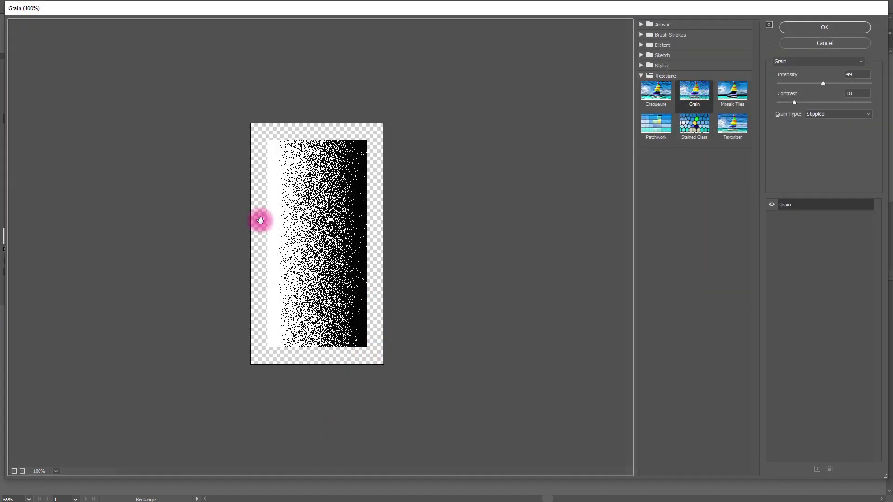
double_click(850, 94)
key("BackSpace")
type("18")
left_click(835, 28)
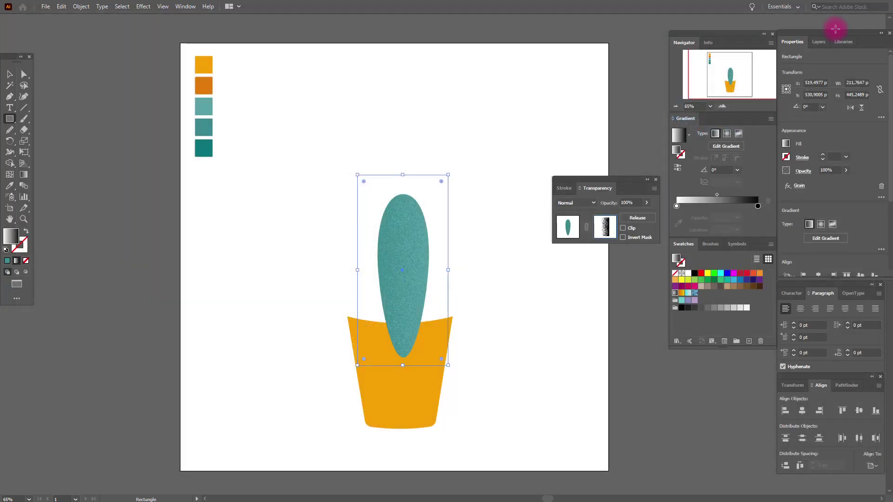
Step: Tilt the mask gradient to about 18°, shift its midpoint to about 24%, and return to editing the leaf artwork
left_click(23, 174)
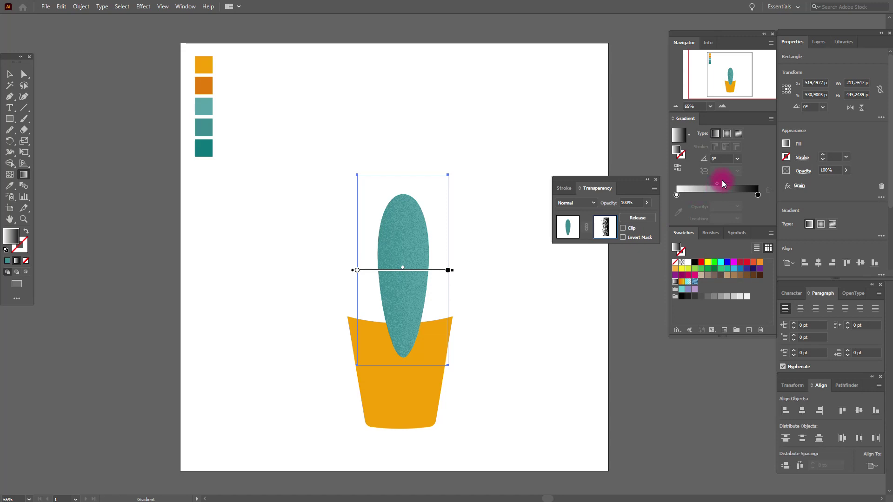
left_click_drag(717, 186, 703, 184)
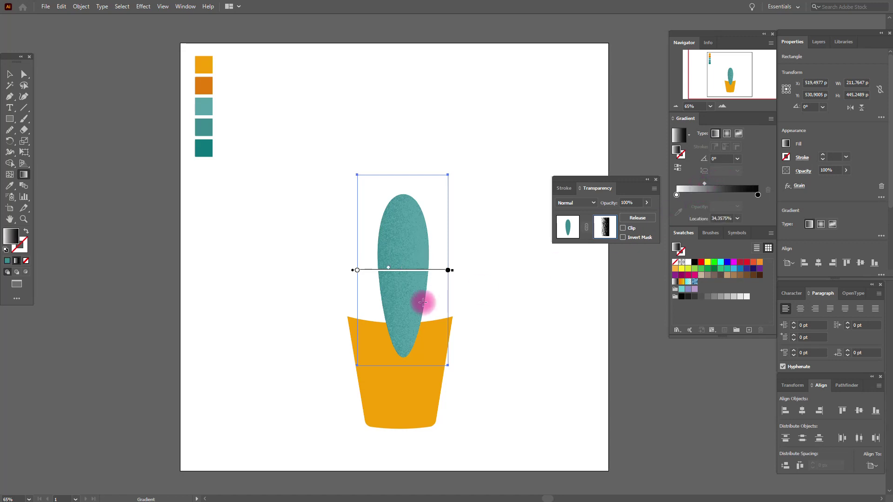
left_click_drag(406, 274, 420, 274)
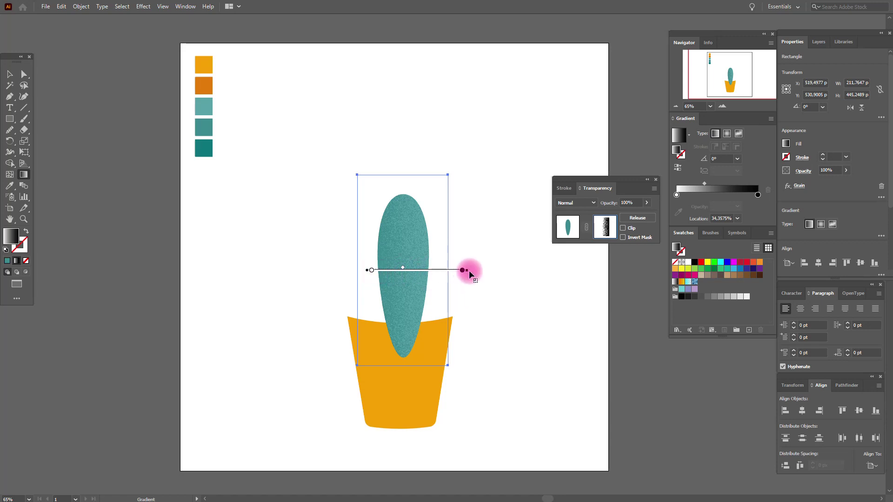
left_click_drag(470, 270, 467, 240)
left_click_drag(431, 251, 424, 267)
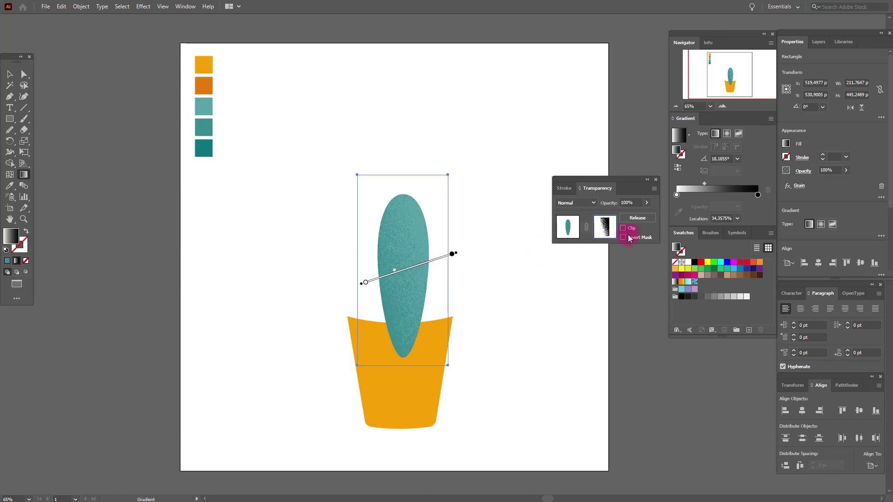
left_click_drag(705, 185, 695, 185)
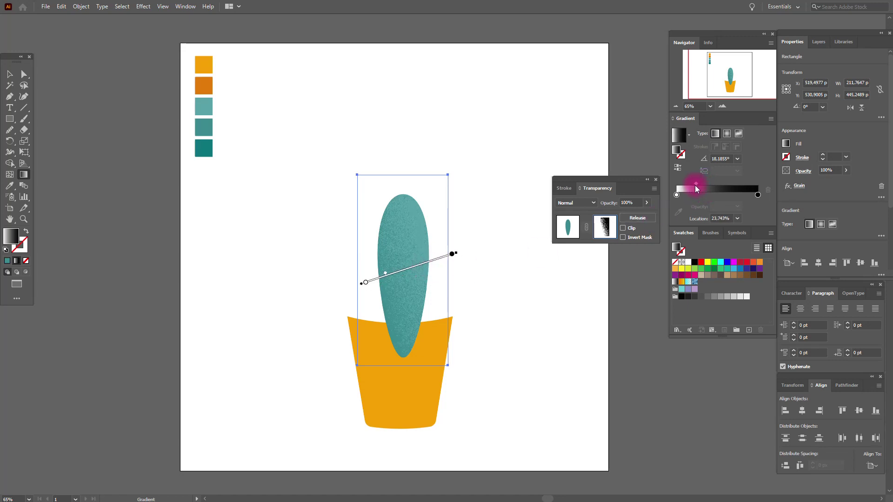
left_click_drag(413, 269, 420, 267)
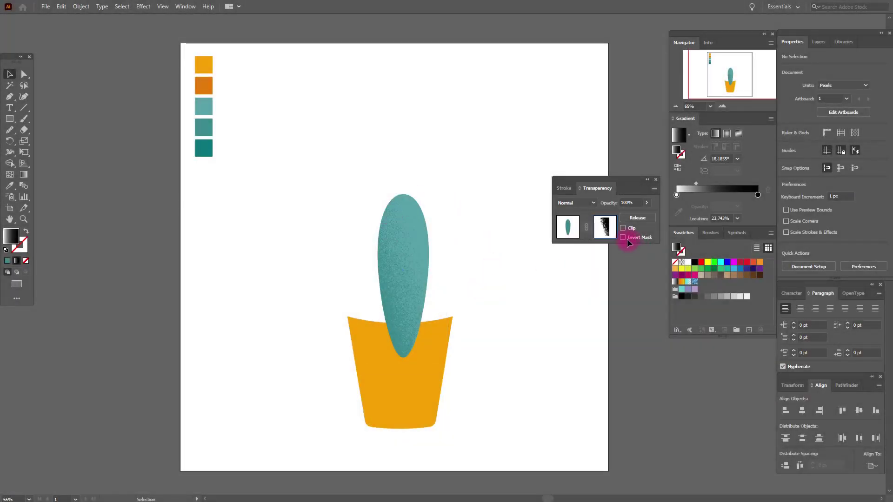
left_click(567, 228)
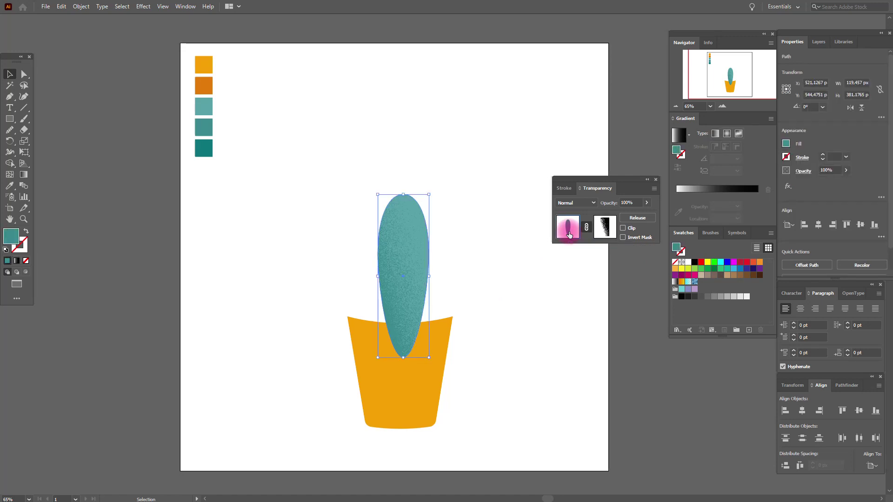
Step: Send both layers of the tall leaf to the back, behind the orange pot
right_click(442, 266)
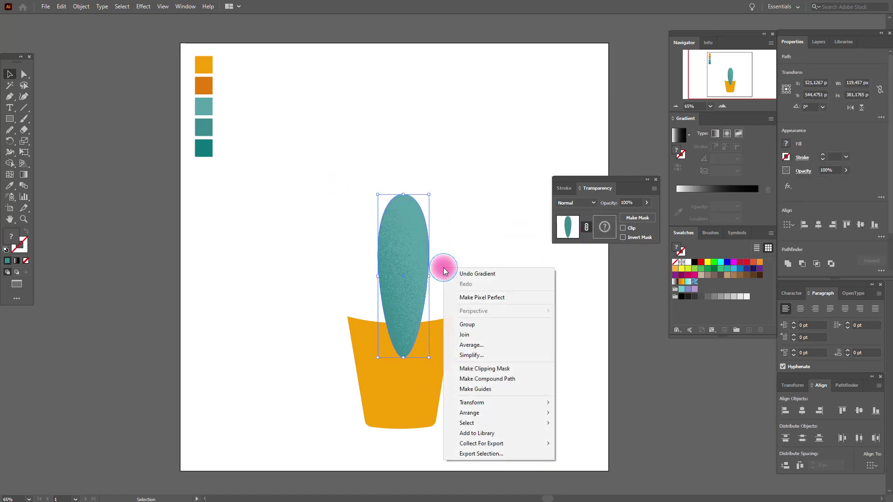
mouse_move(497, 413)
left_click(567, 437)
left_click(475, 278)
Step: Duplicate the tall leaf, place the copy at its left rotated about 9.7°, and shrink it to about 113 × 344 px
left_click_drag(339, 163, 428, 238)
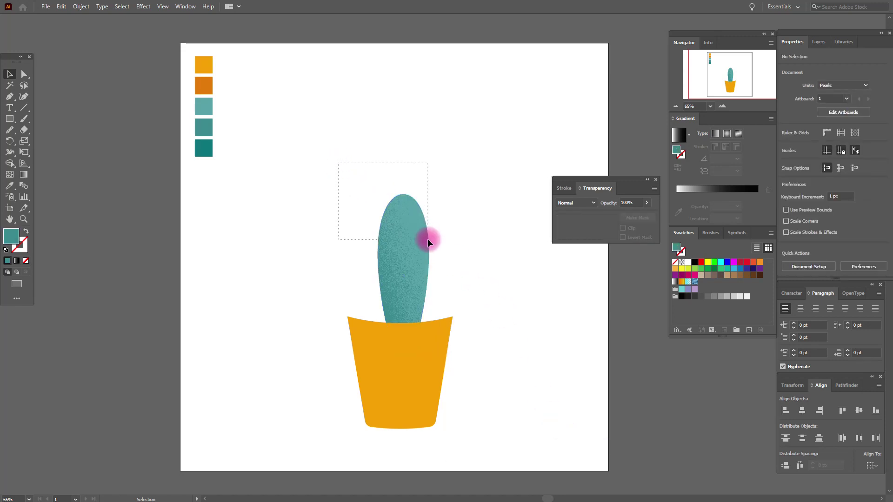
left_click_drag(428, 238, 427, 239)
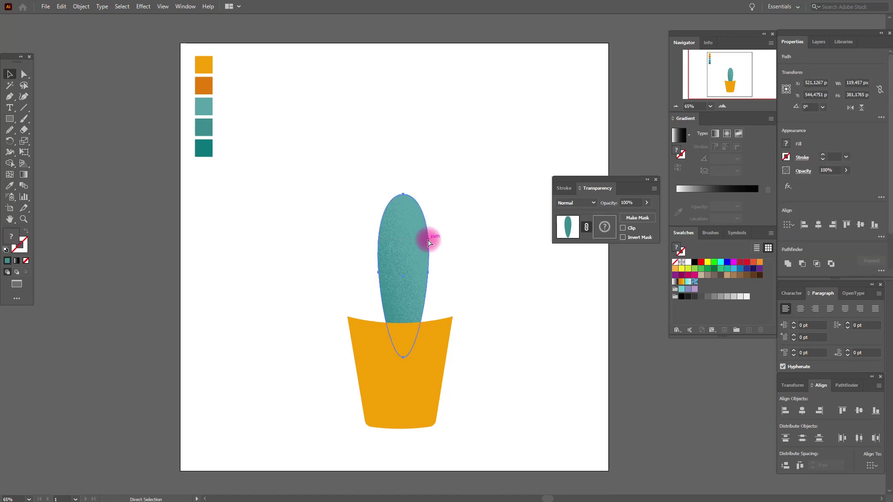
left_click_drag(428, 242, 469, 215)
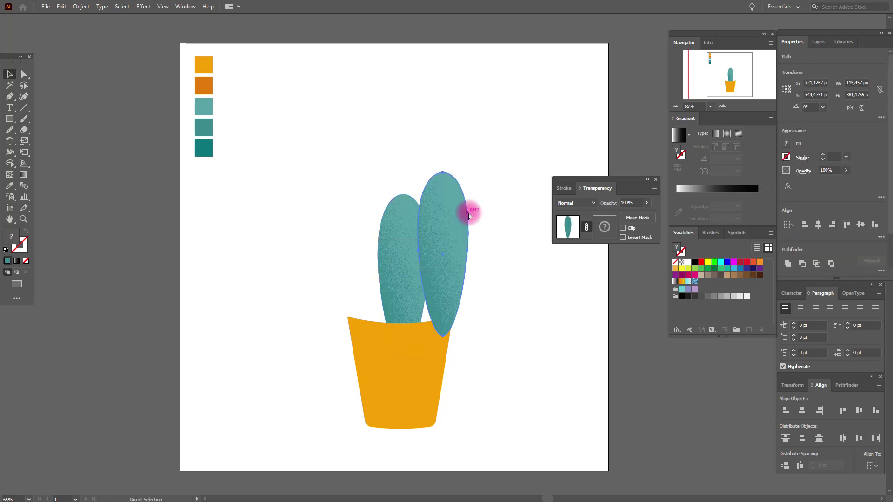
left_click(473, 256)
left_click_drag(473, 252, 384, 320)
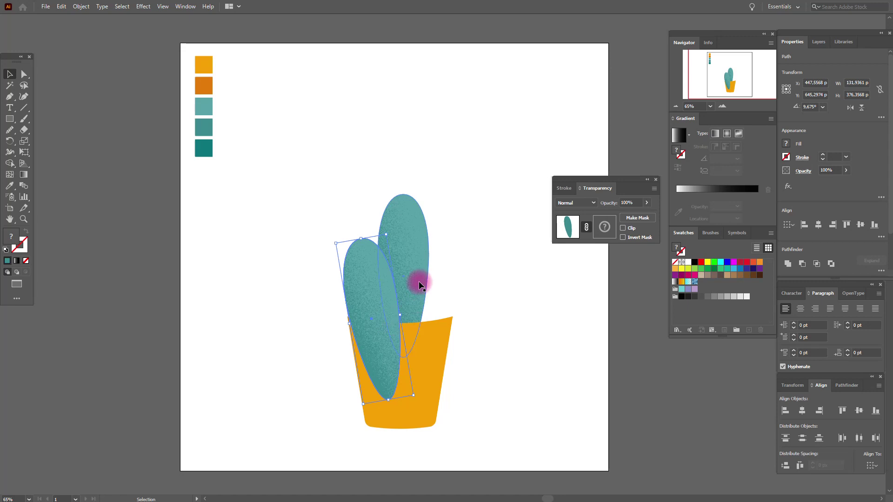
left_click_drag(399, 315, 392, 315)
left_click_drag(357, 239, 360, 253)
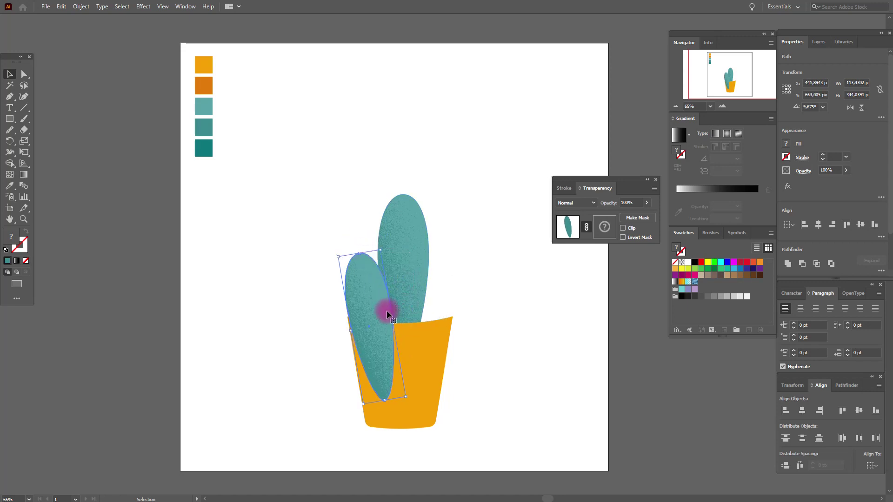
Step: Select the small left leaf together with the tall leaf and send them to the back, behind the pot
right_click(400, 287)
left_click(371, 200)
left_click(405, 273, "shift")
right_click(407, 276)
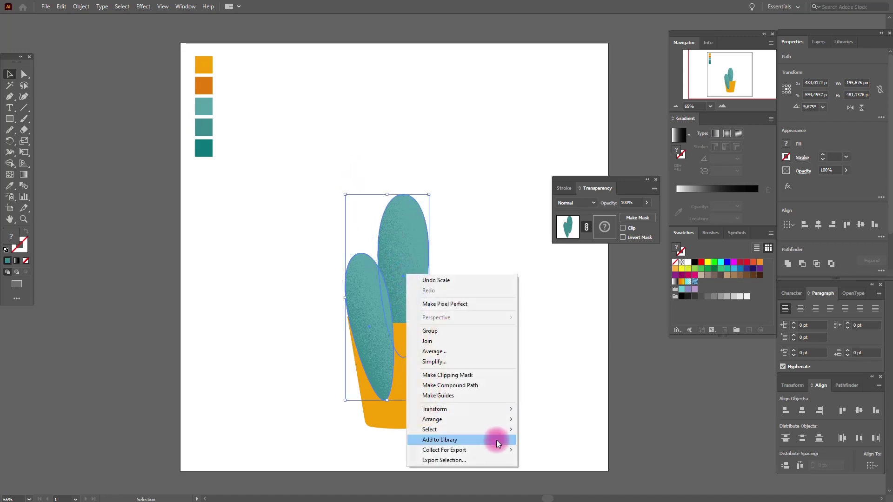
mouse_move(496, 421)
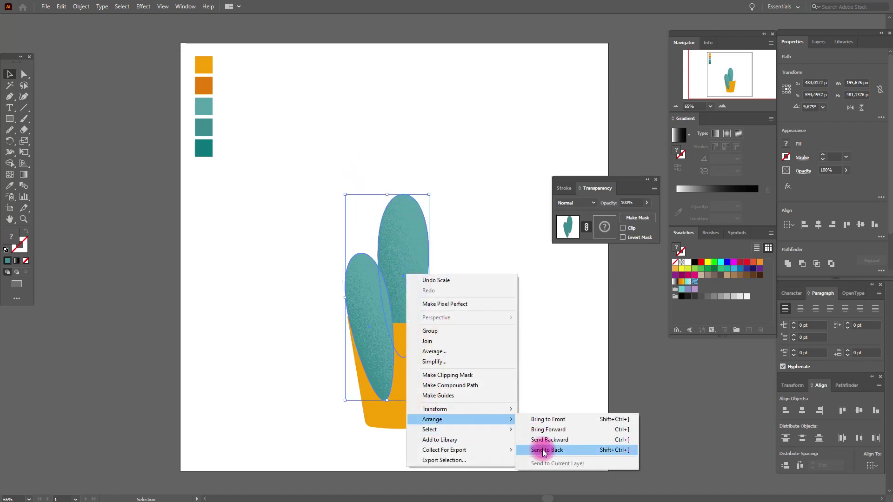
left_click(544, 451)
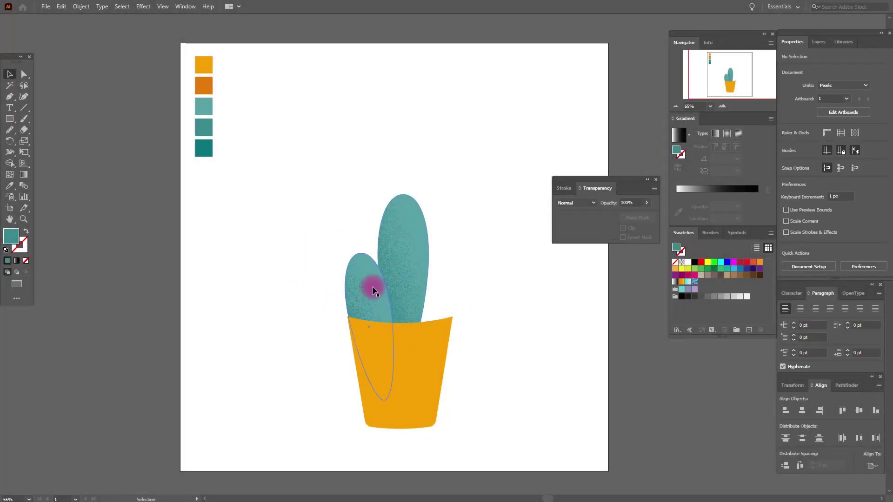
Step: Switch to editing the small left leaf's opacity mask, shift its gradient slightly, and reverse the gradient direction
left_click(373, 290)
left_click(605, 226)
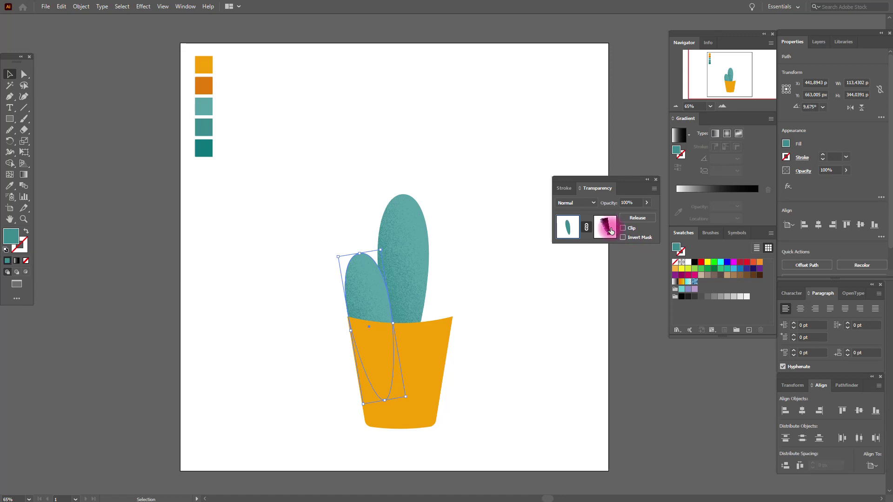
left_click(405, 227)
left_click(24, 174)
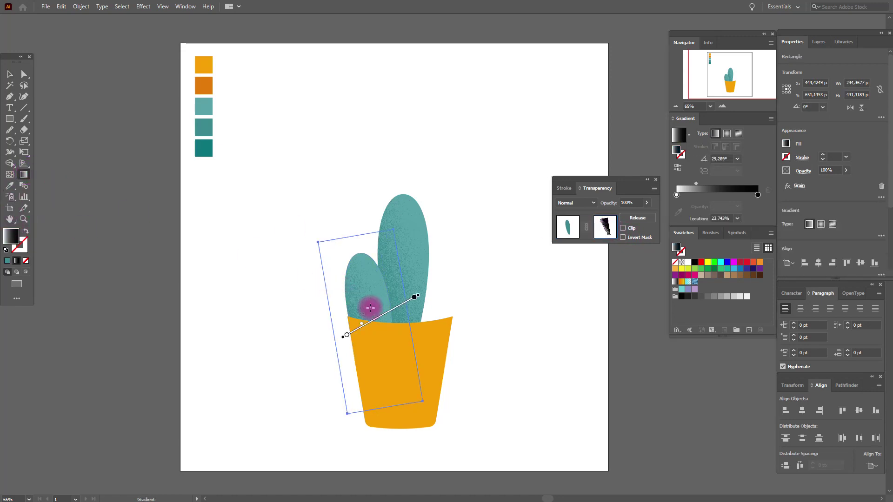
mouse_move(389, 315)
left_mouse_down()
mouse_move(396, 311)
mouse_move(380, 319)
left_mouse_up()
left_click(692, 135)
left_click(678, 170)
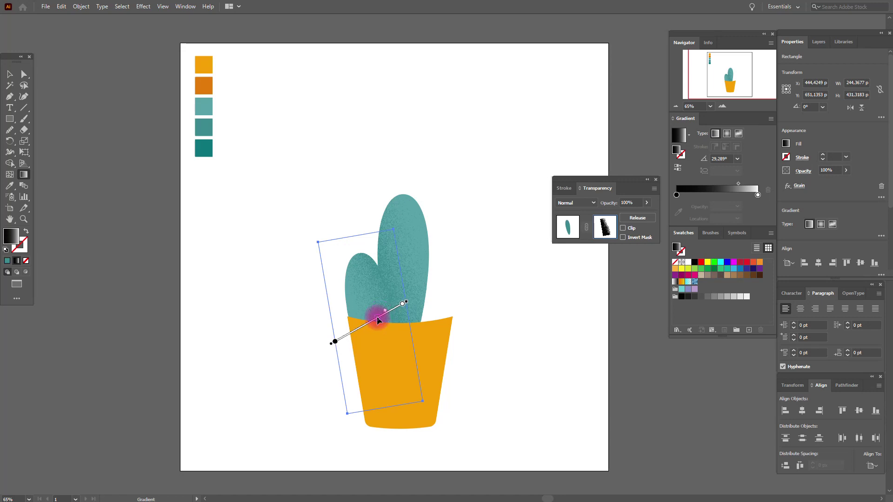
Step: Tilt the left leaf's mask gradient to about 39° and return to editing the leaf artwork
left_click_drag(377, 321, 377, 321)
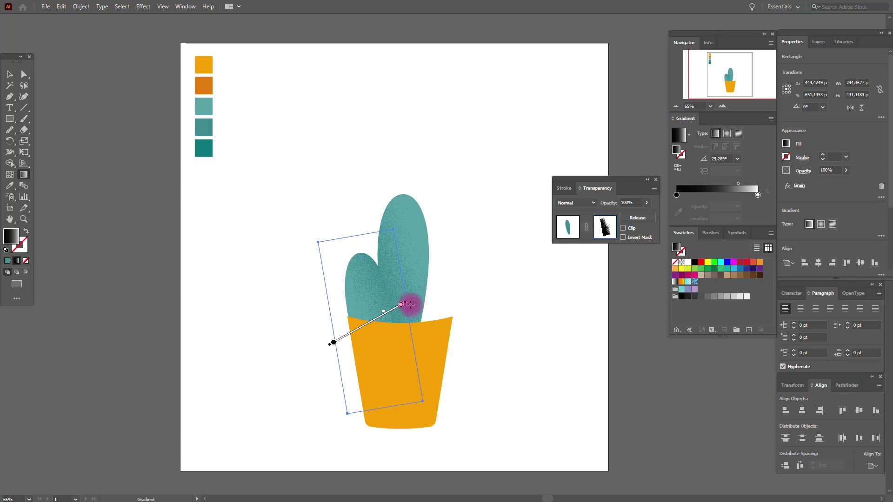
left_click_drag(407, 303, 406, 284)
left_click(14, 75)
left_click(321, 117)
left_click(370, 282)
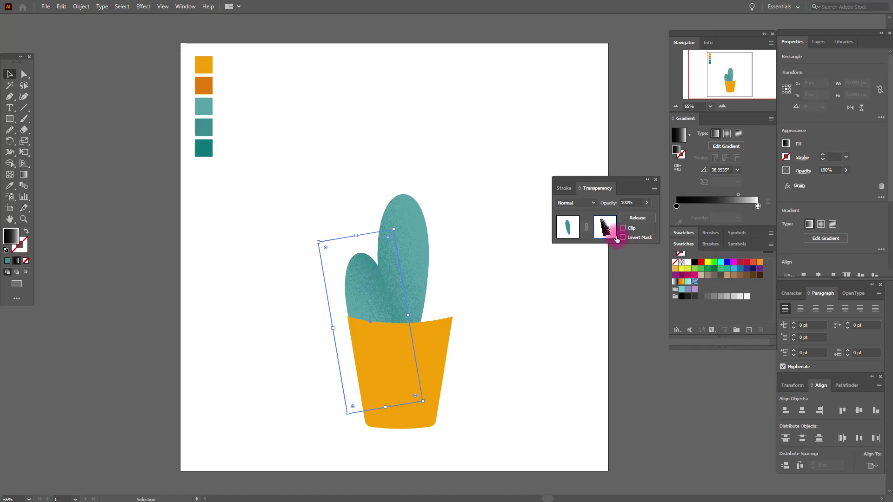
left_click(569, 230)
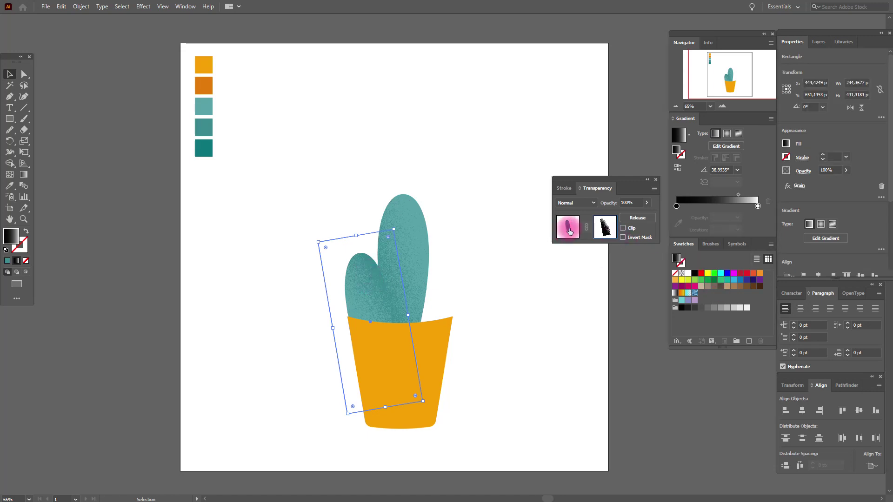
Step: Duplicate the small left leaf and place the copy on the pot's right side, leaning right at about 347.5°
left_click(358, 275)
key("ctrl+c")
key("ctrl+v")
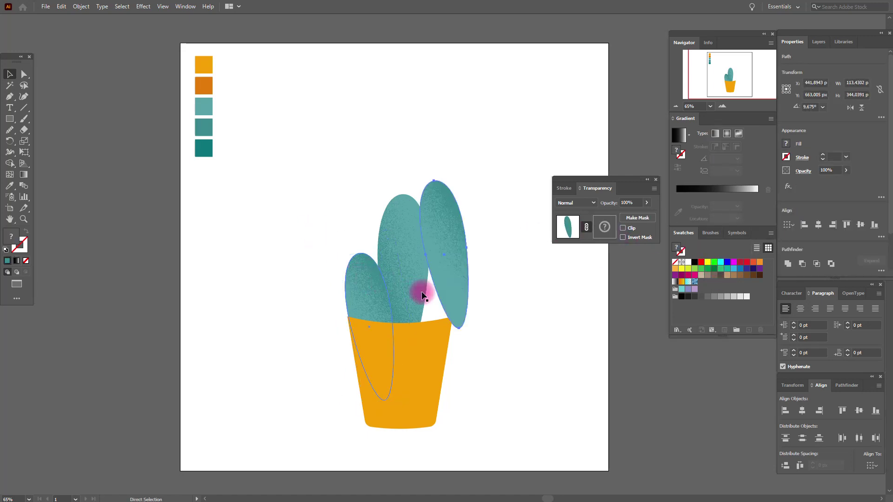
mouse_move(474, 253)
left_mouse_down()
mouse_move(476, 265)
mouse_move(442, 294)
left_mouse_up()
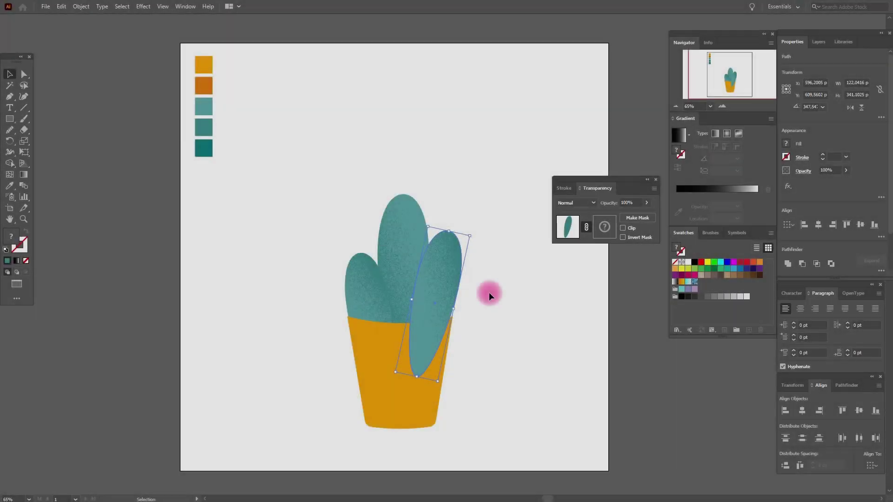
left_click(490, 296)
Step: Switch to editing the right leaf's opacity mask and reverse its gradient for adjustment with the Gradient tool
left_click(456, 284)
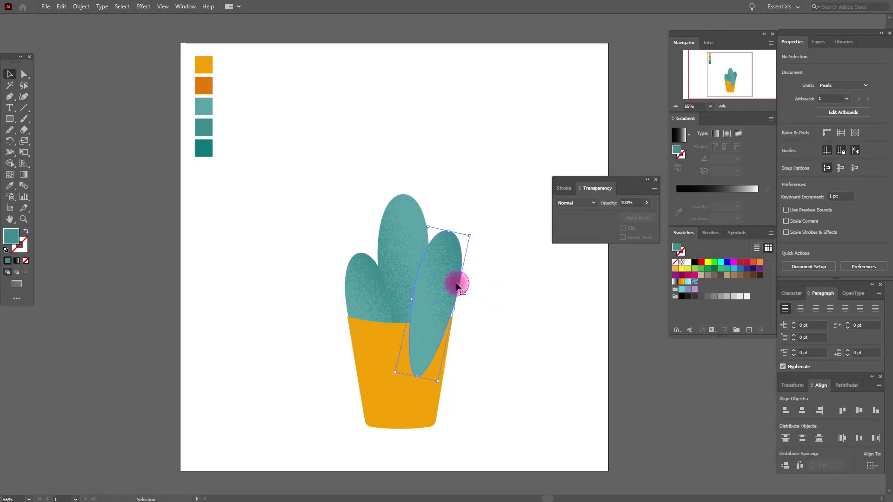
left_click(601, 229)
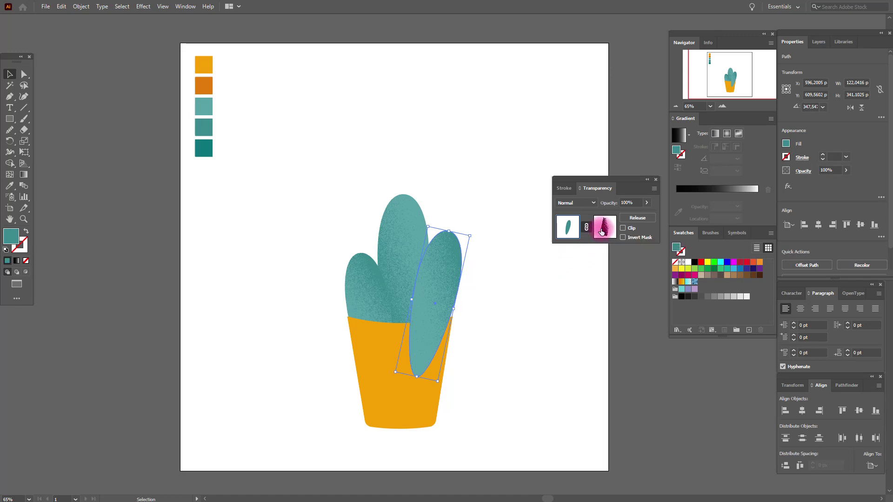
left_click(685, 190)
left_click(678, 169)
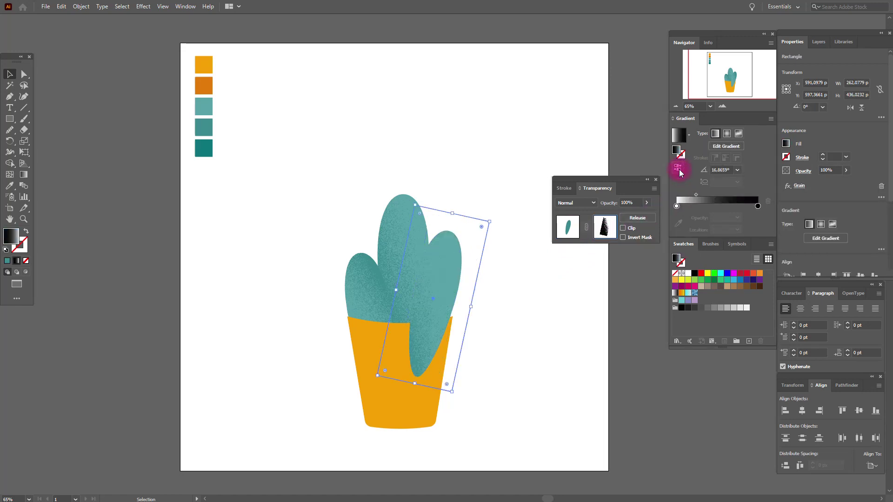
left_click(24, 175)
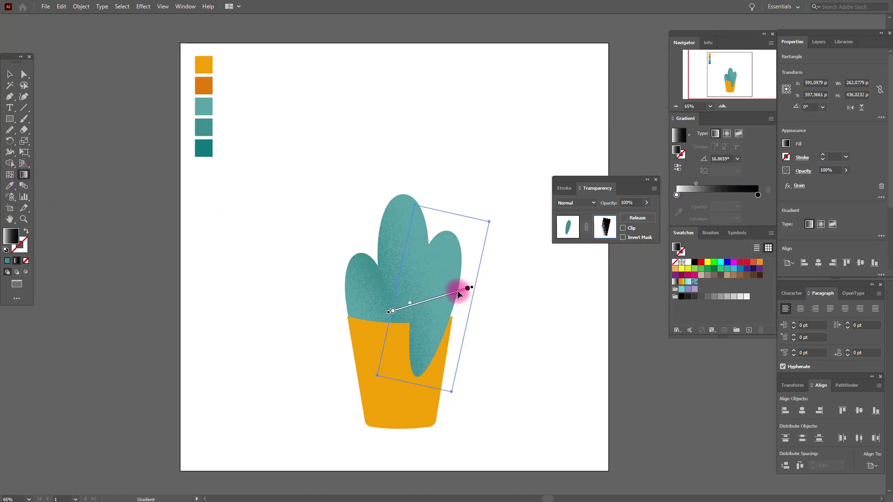
Step: Tilt the right leaf's mask gradient to about -21° and return to editing the leaf artwork
mouse_move(477, 286)
left_mouse_down()
mouse_move(477, 326)
mouse_move(455, 349)
left_mouse_up()
mouse_move(410, 284)
left_mouse_down()
mouse_move(483, 329)
mouse_move(489, 313)
left_mouse_up()
left_click(10, 75)
left_click(309, 164)
key("ctrl+plus")
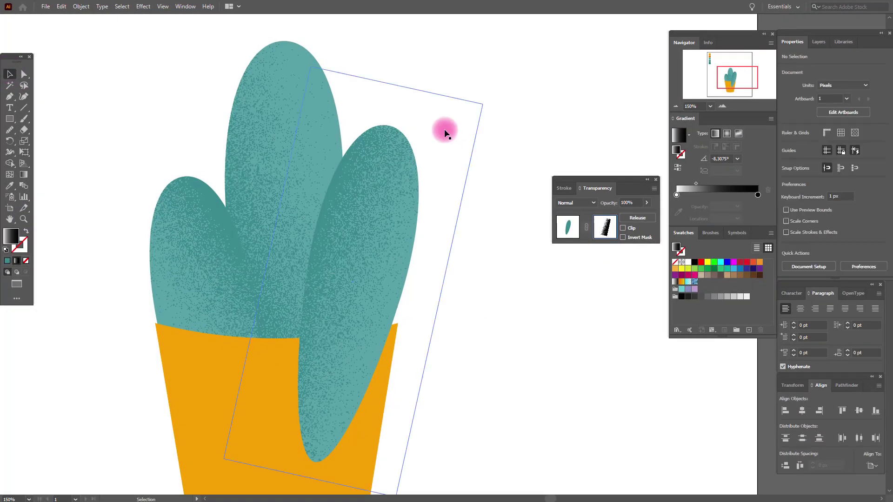
left_click(448, 139)
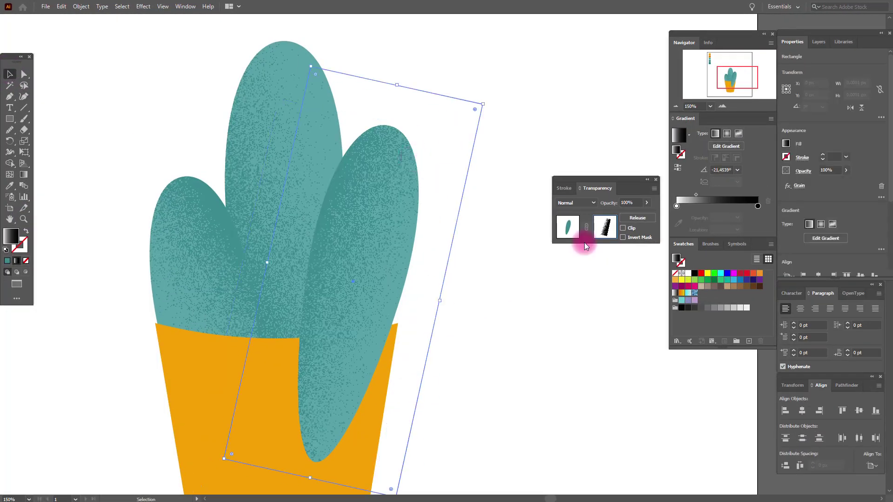
left_click(568, 226)
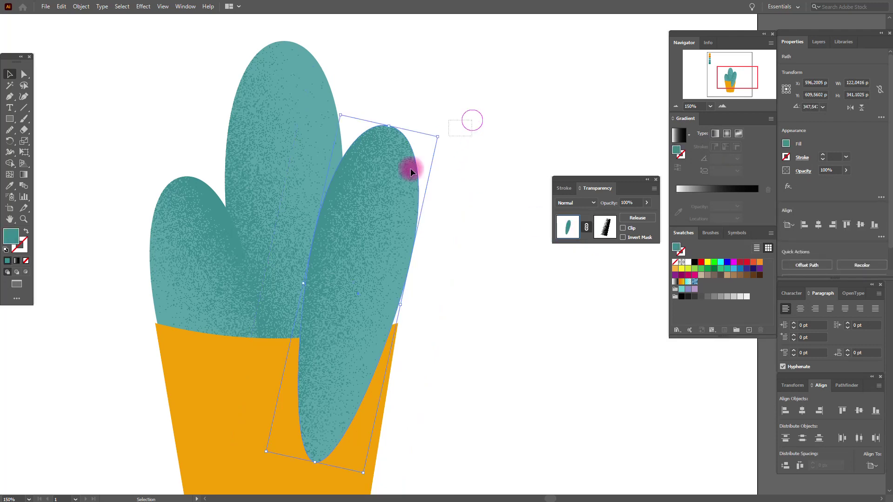
Step: Shift the right leaf outward and scale the three leaves down together to about 253.5 × 427.7 px
left_click(378, 194)
left_click_drag(368, 249, 379, 243)
left_click_drag(153, 74, 397, 243)
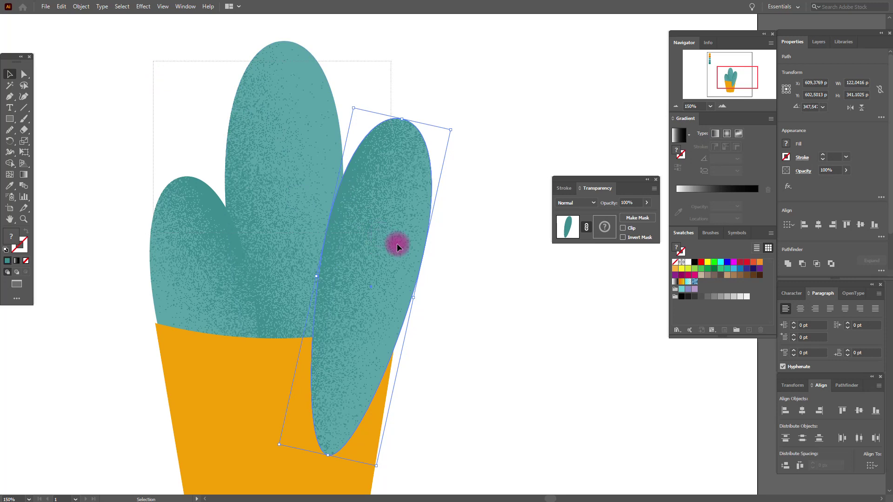
left_click_drag(292, 41, 280, 93)
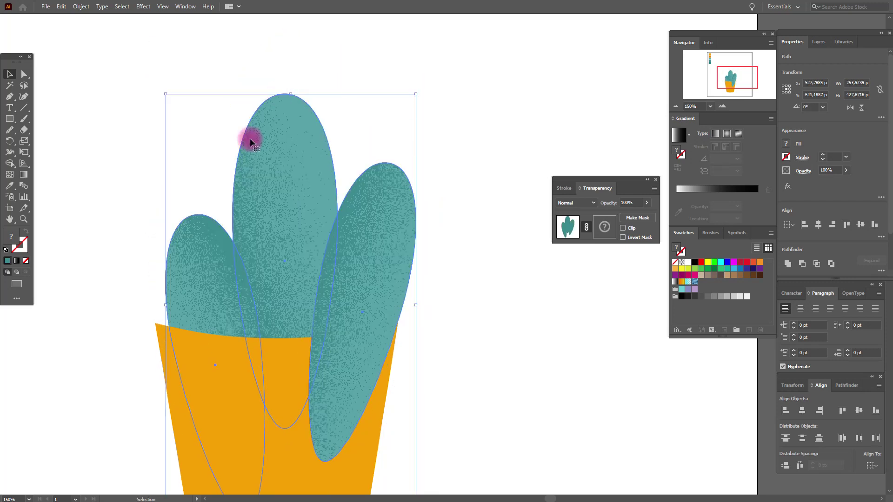
Step: Move the left leaf up and outward, and raise the right leaf slightly beside the middle leaf
left_click(204, 251)
left_click_drag(209, 269, 196, 245)
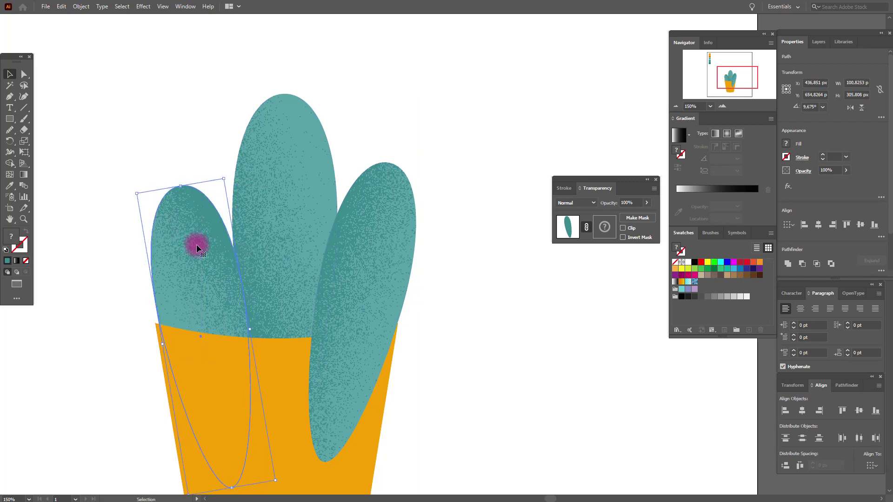
left_click(396, 227)
mouse_move(385, 249)
left_mouse_down()
mouse_move(425, 193)
mouse_move(343, 243)
mouse_move(387, 235)
left_mouse_up()
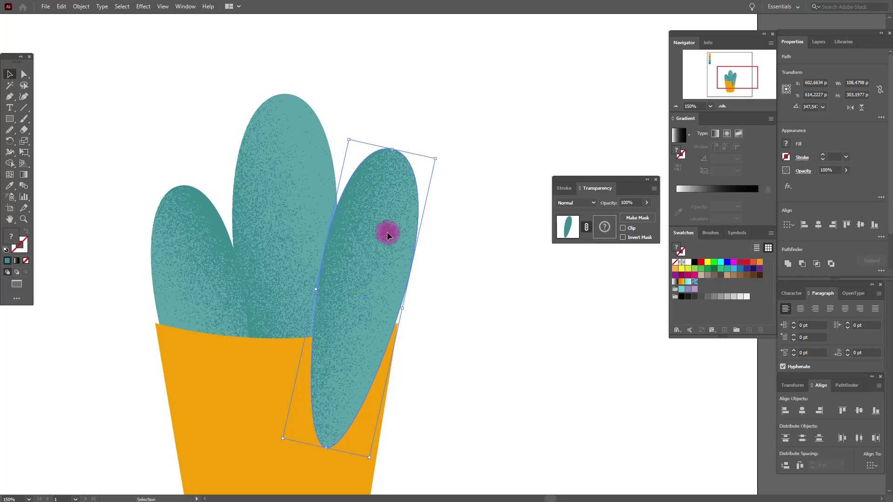
Step: Scale the three leaves down together to about 251.6 × 370.7 px and raise them above the pot
left_click_drag(144, 80, 403, 241)
left_click_drag(285, 90, 284, 121)
left_click_drag(304, 227, 306, 200)
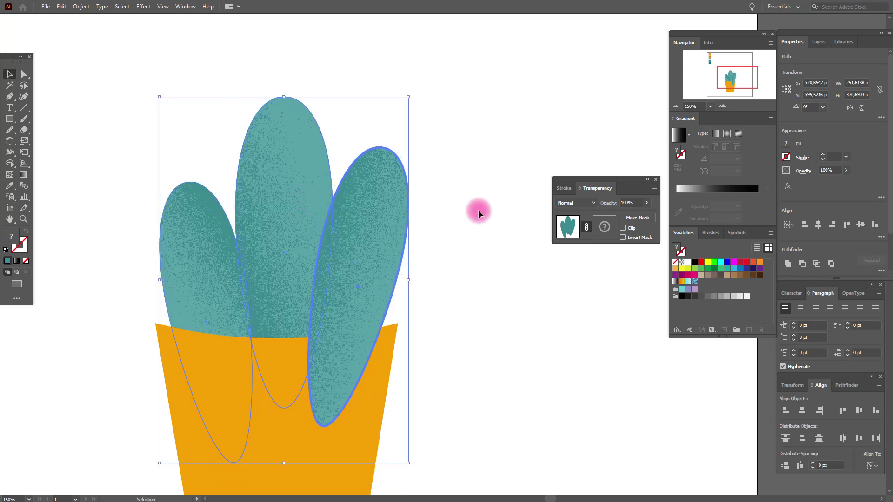
Step: Spread the right and left leaves slightly away from the middle leaf
left_click(381, 251)
mouse_move(380, 251)
left_mouse_down()
mouse_move(392, 246)
mouse_move(390, 259)
left_mouse_up()
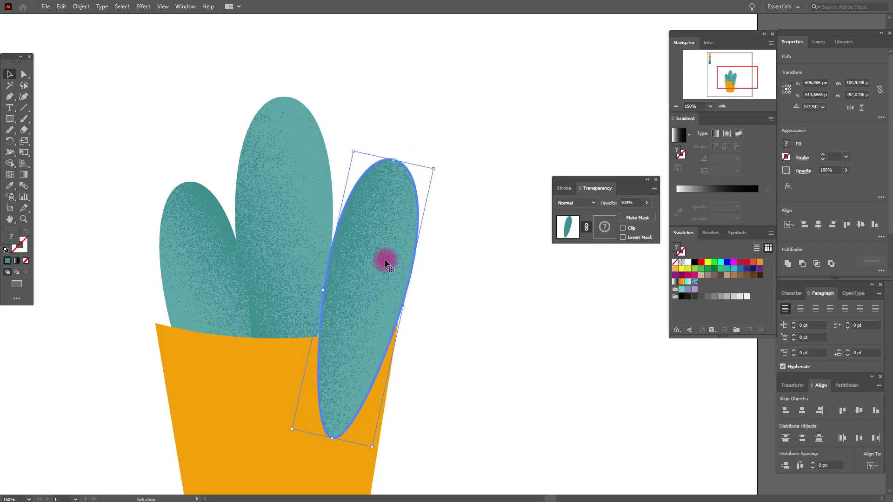
left_click_drag(199, 262, 207, 267)
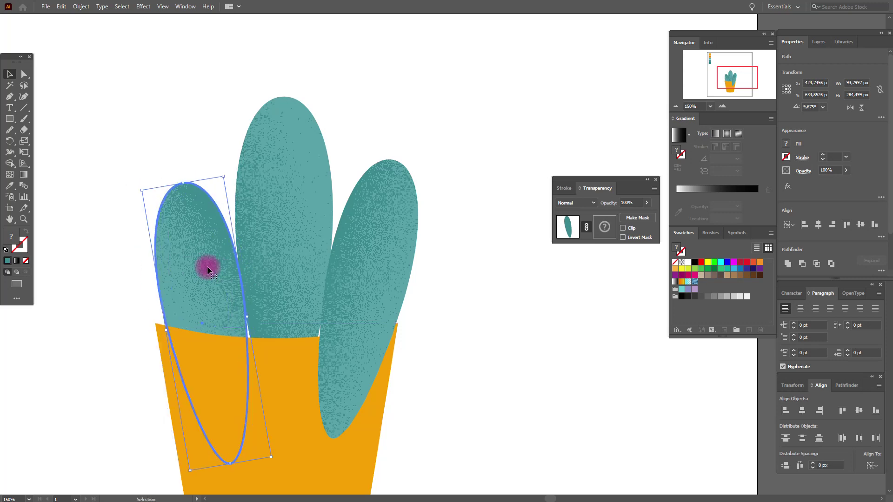
Step: Send the three leaves behind the pot and adjust their position within the pot's opening
left_click(453, 263)
left_click_drag(150, 94, 406, 253)
right_click(406, 254)
mouse_move(504, 396)
left_click(557, 418)
left_click_drag(404, 282, 380, 250)
left_click(157, 171)
left_click_drag(196, 243, 200, 250)
Step: Duplicate the left leaf, place the copy higher between the left and middle leaves, and send it to the back
key("a")
key("v")
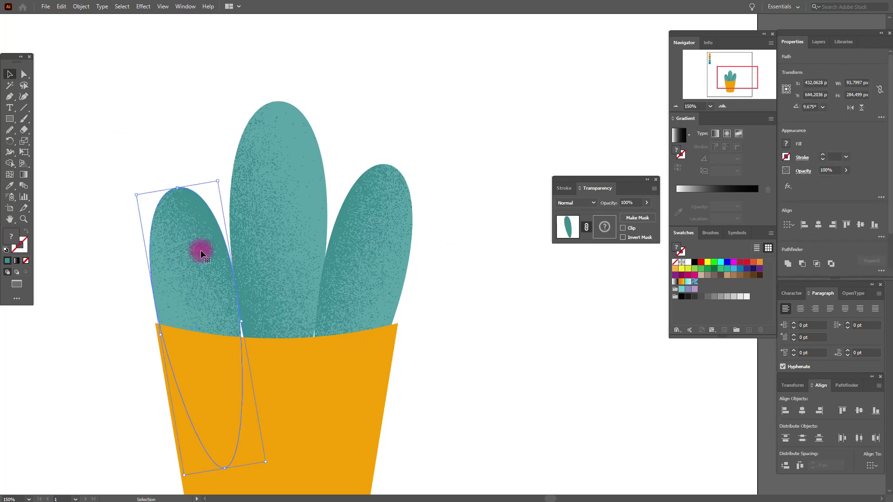
key("ctrl+shift+b")
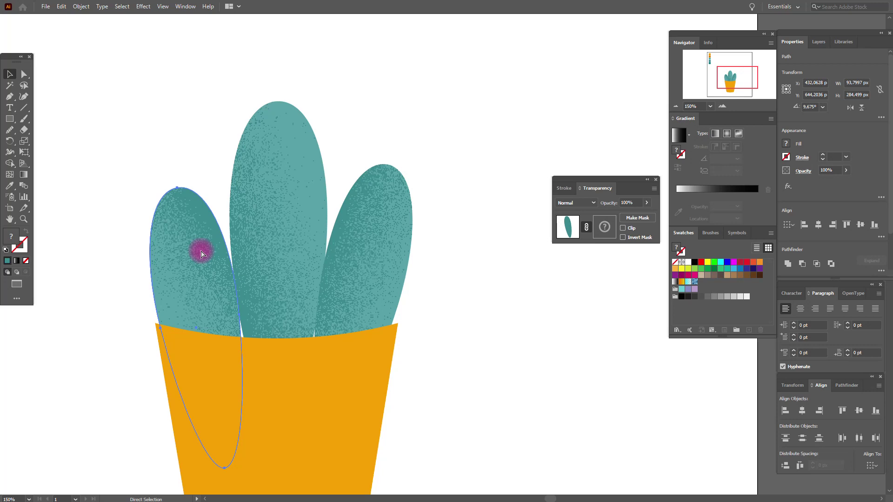
key("ctrl+v")
left_click_drag(454, 262, 228, 217)
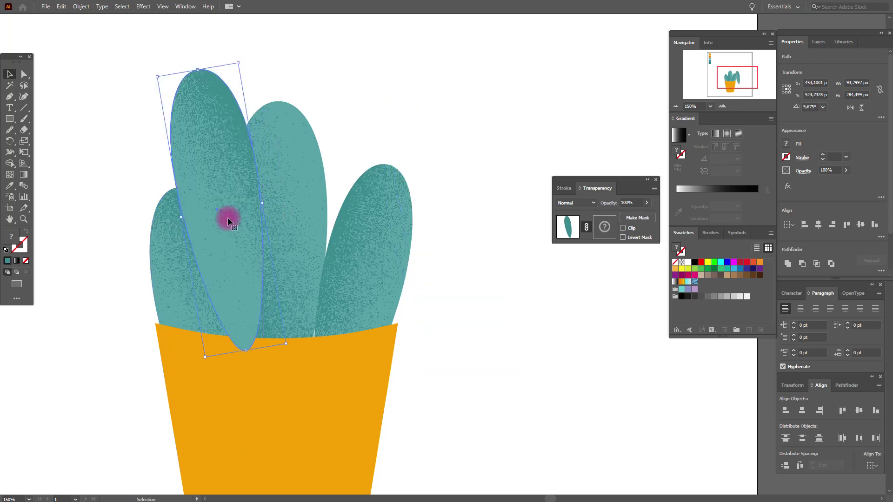
right_click(228, 217)
mouse_move(312, 363)
left_click(381, 391)
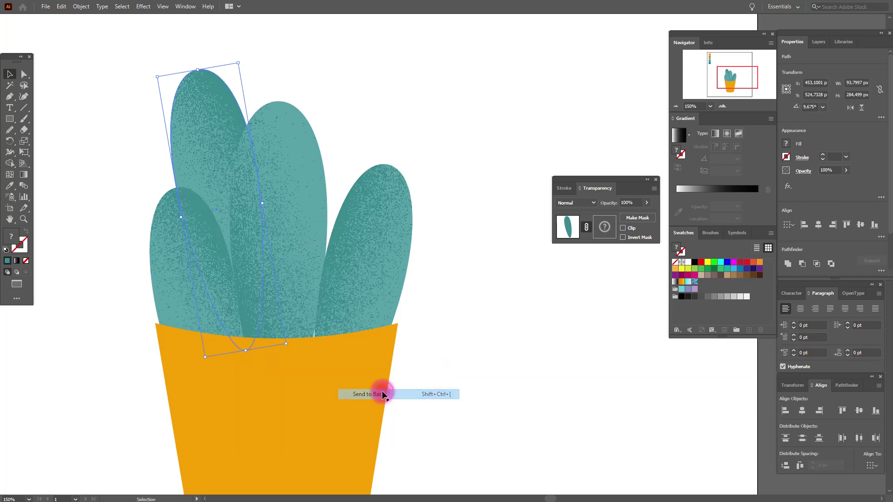
Step: Recolor the grain shading of the back left leaf with the darkest teal from the sample palette
left_click(11, 222)
left_click_drag(261, 173, 337, 315)
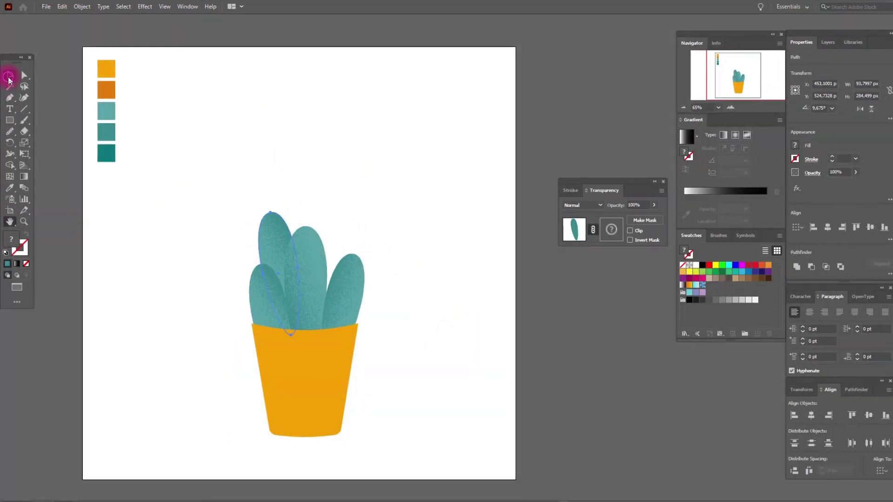
left_click(226, 128)
left_click(266, 222)
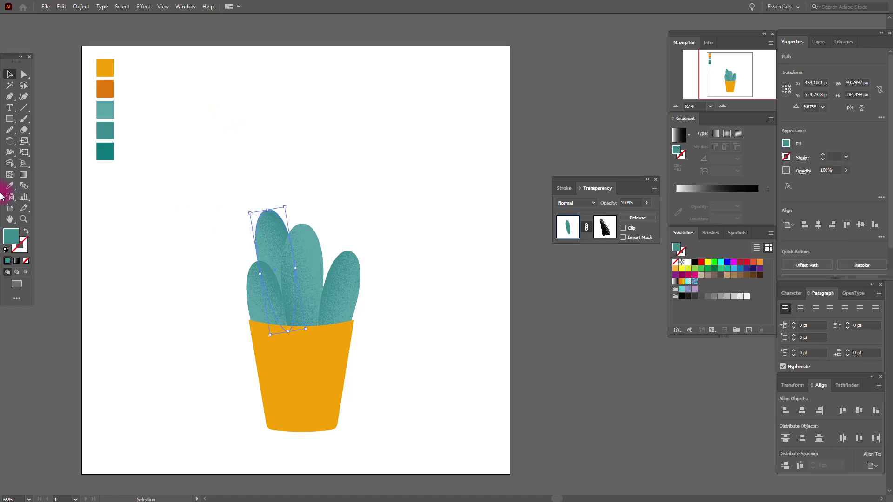
left_click(606, 228)
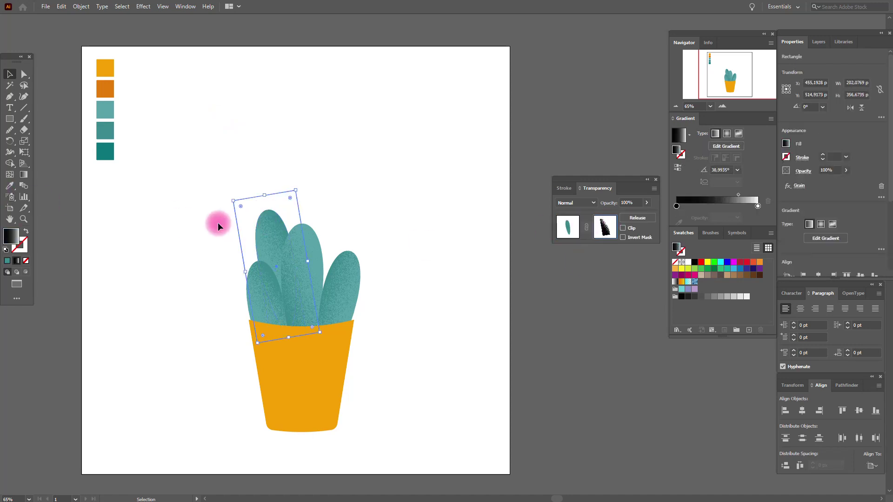
left_click(11, 187)
left_click(577, 229)
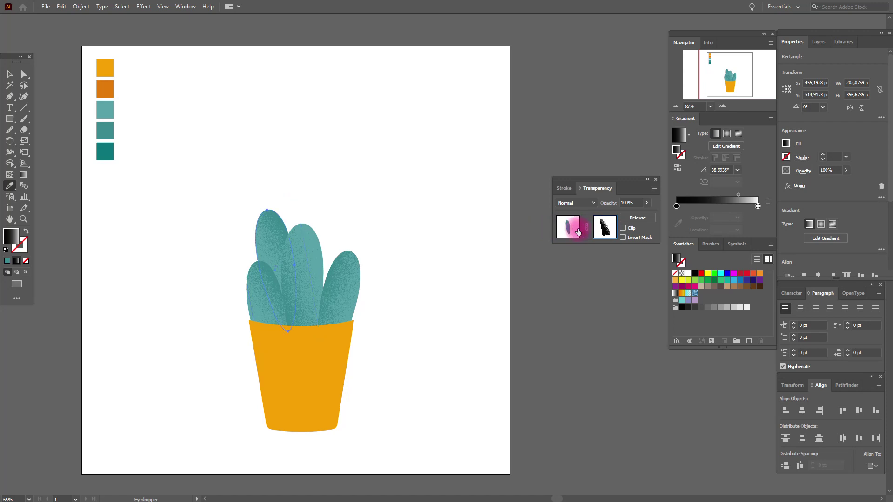
left_click(112, 154)
Step: Reverse the back left leaf's mask gradient, redraw it at about 72.6° to shade the leaf's lower part, and return to the artwork
left_click(603, 226)
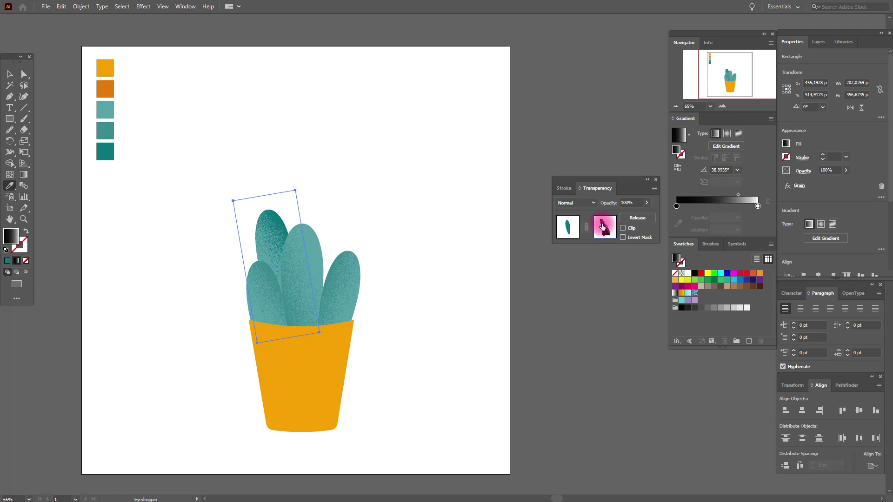
left_click(24, 178)
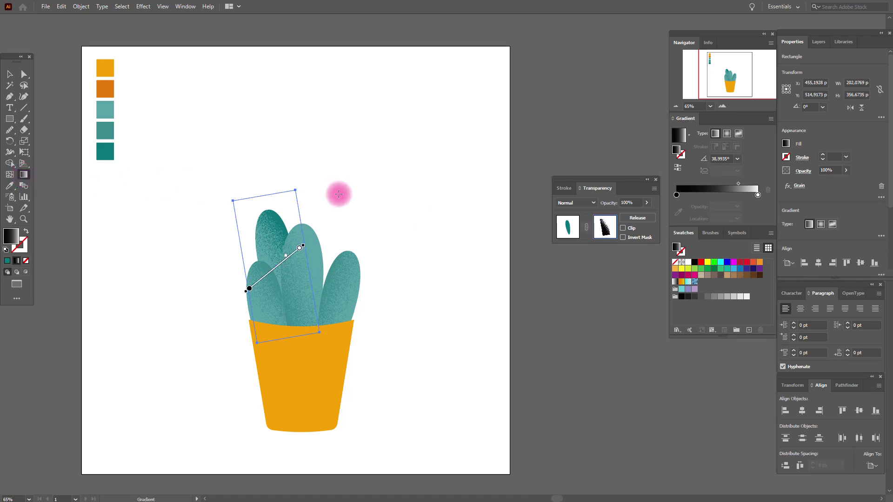
left_click(676, 170)
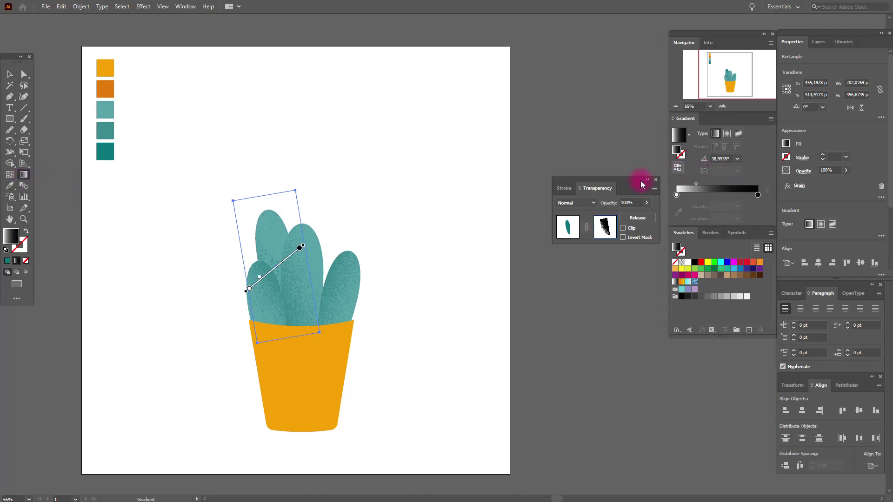
mouse_move(279, 265)
left_mouse_down()
mouse_move(285, 242)
mouse_move(294, 248)
mouse_move(319, 238)
mouse_move(285, 207)
mouse_move(292, 212)
left_mouse_up()
left_click_drag(280, 257, 285, 247)
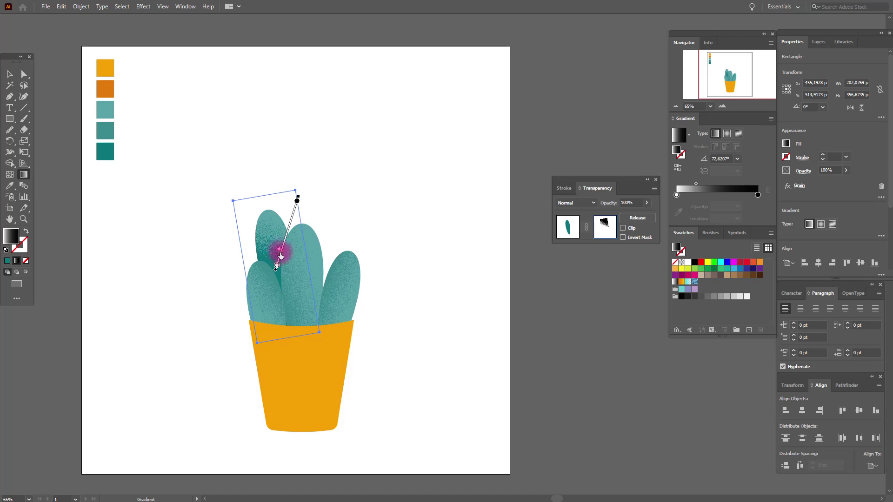
left_click(9, 74)
left_click(315, 127)
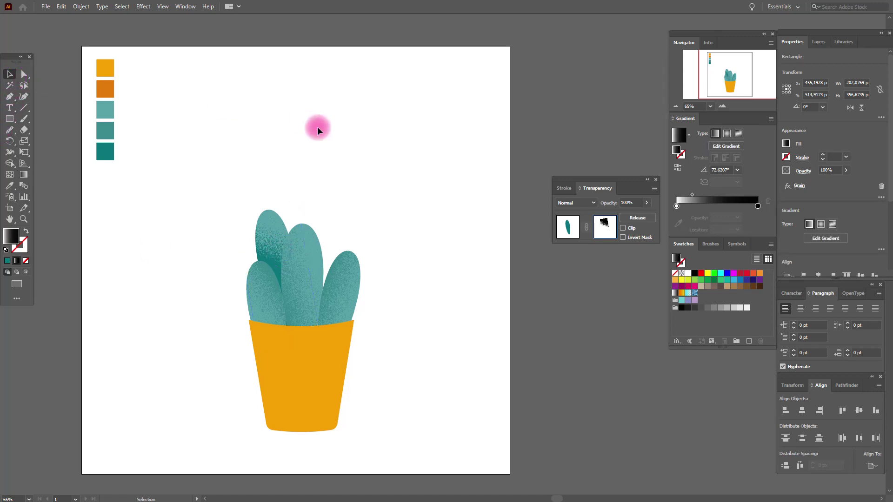
left_click(568, 227)
Step: Duplicate the back left leaf, place the copy on the plant's right side at about 345.9°, and send it to the back
left_click_drag(245, 172, 285, 225)
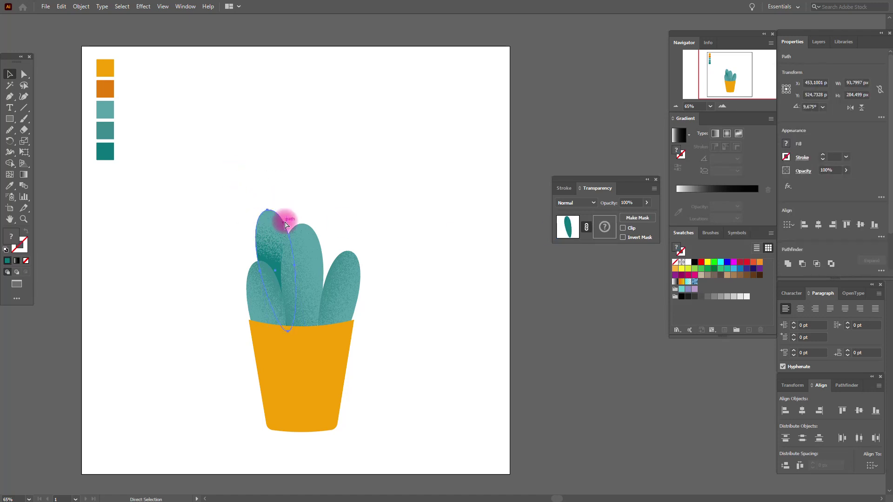
key("v")
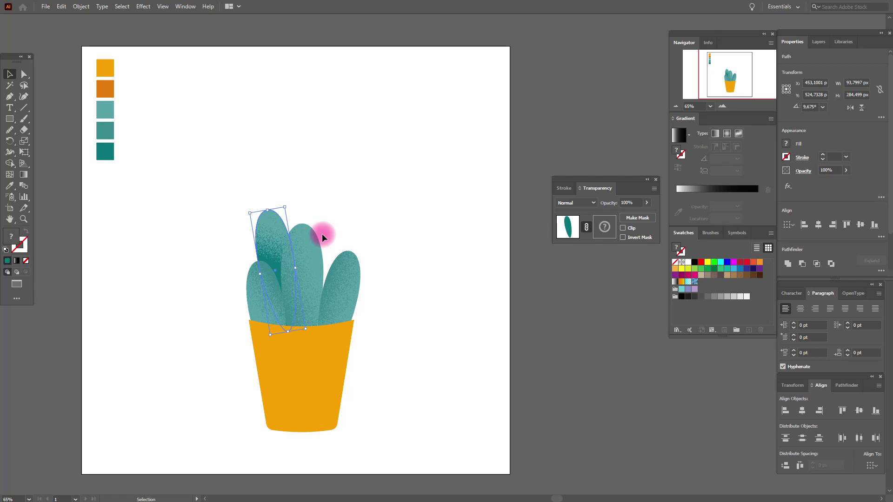
key("a")
key("ctrl+v")
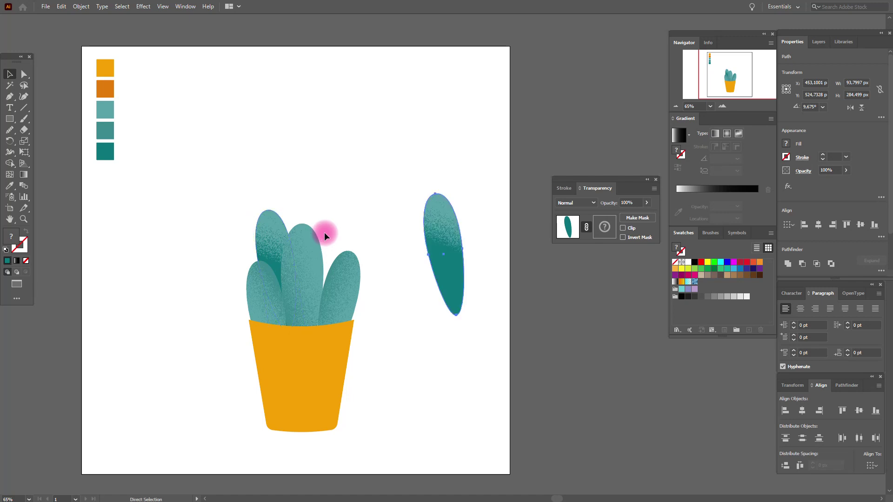
key("v")
left_click_drag(470, 251, 347, 250)
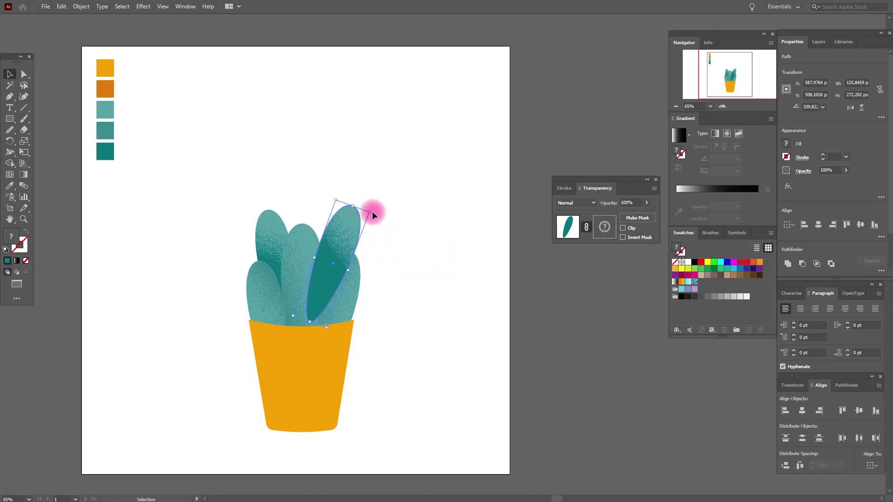
left_click_drag(375, 210, 372, 201)
mouse_move(460, 371)
left_click(479, 401)
left_click_drag(352, 224, 348, 230)
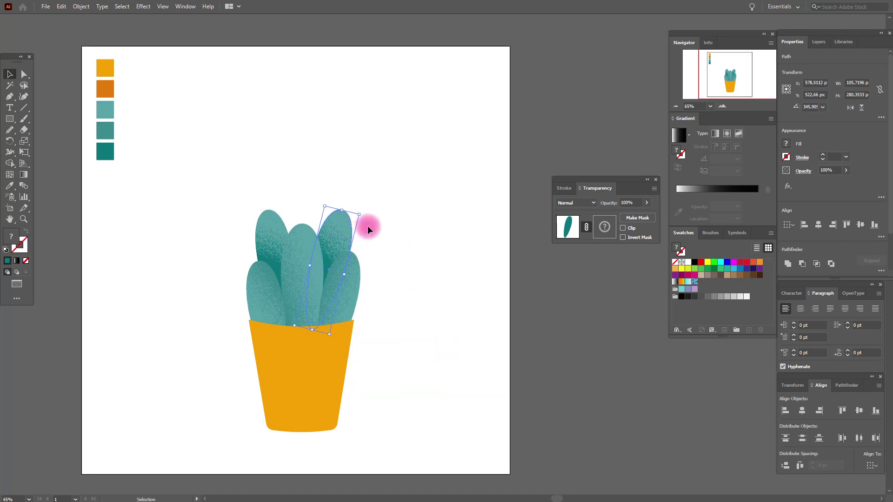
Step: Change the back right leaf's opacity mask gradient to radial and reverse it
left_click(340, 231)
left_click(587, 232)
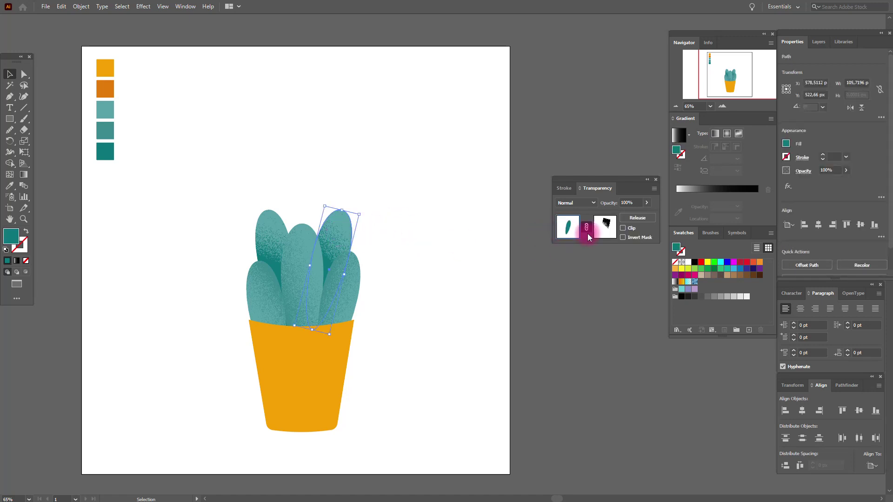
left_click(603, 228)
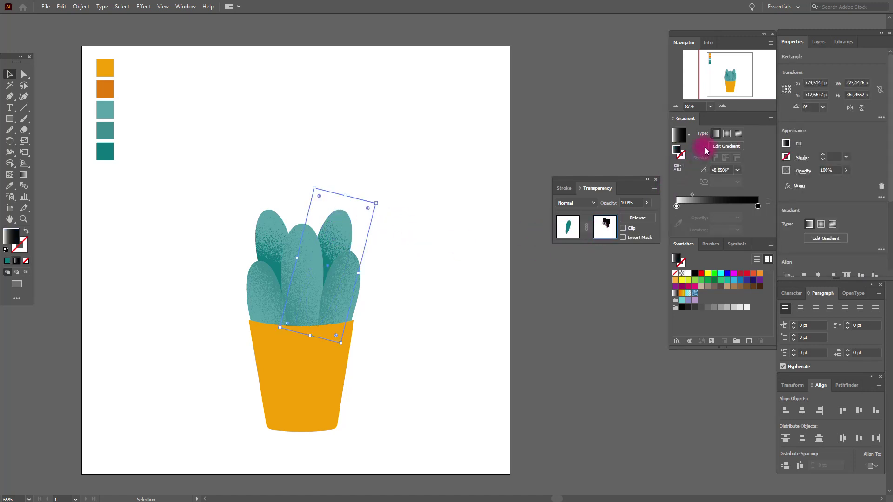
left_click(727, 134)
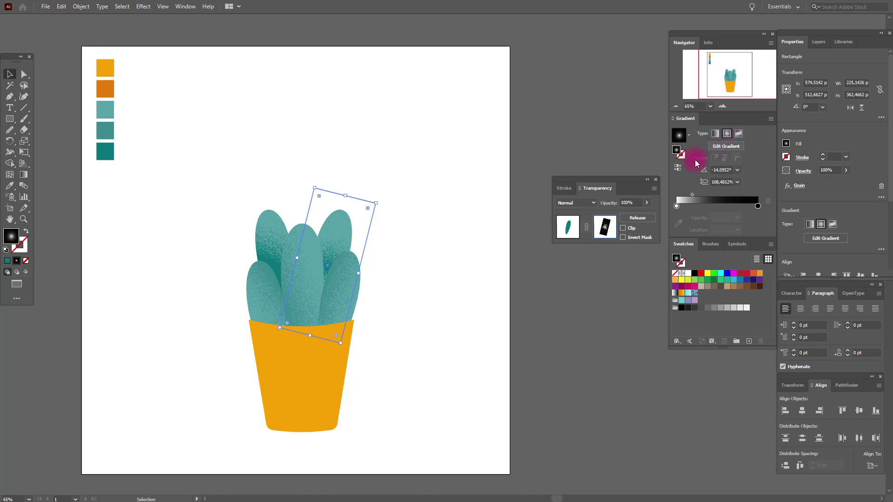
left_click(678, 170)
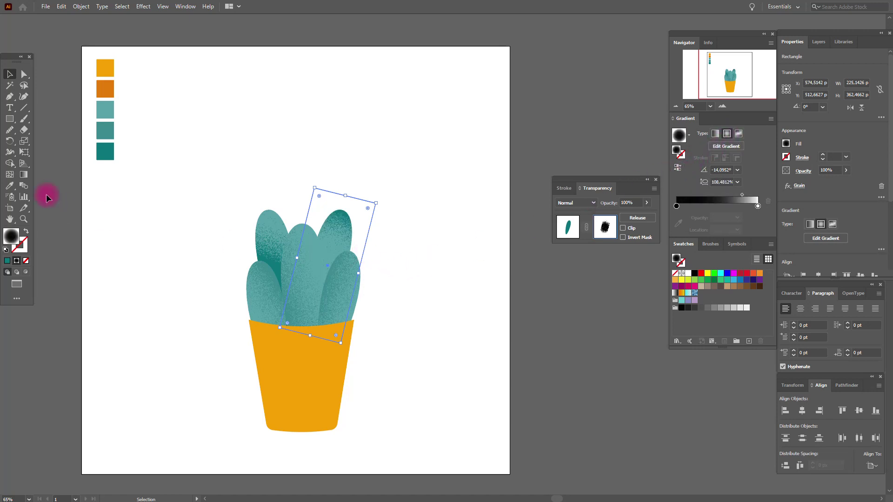
Step: Redraw the back right leaf's radial mask gradient at about 27° from the leaf's outer side and return to the artwork
left_click(22, 175)
mouse_move(351, 273)
left_mouse_down()
mouse_move(365, 286)
mouse_move(397, 269)
mouse_move(388, 244)
mouse_move(411, 235)
left_mouse_up()
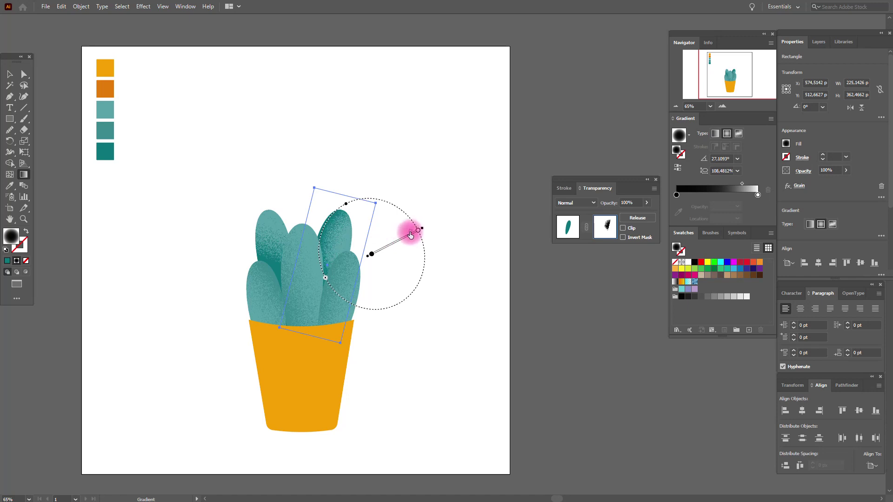
left_click_drag(409, 235, 411, 213)
left_click(11, 76)
left_click(205, 103)
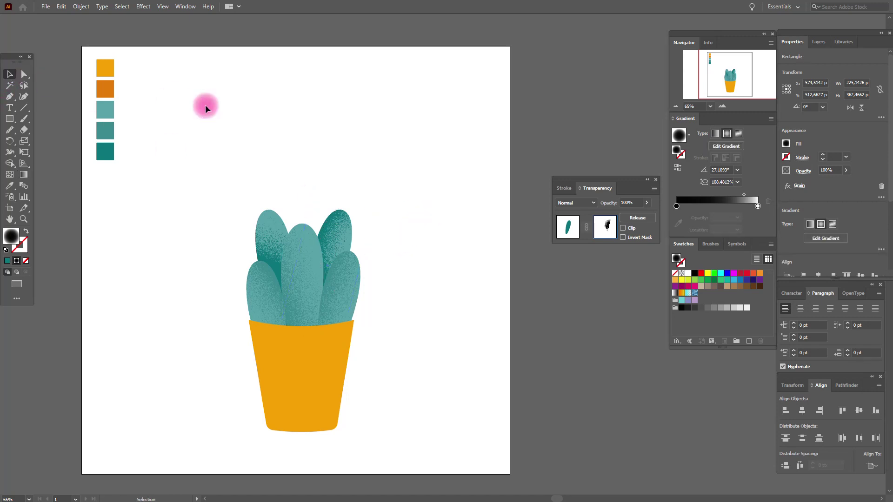
left_click(220, 142)
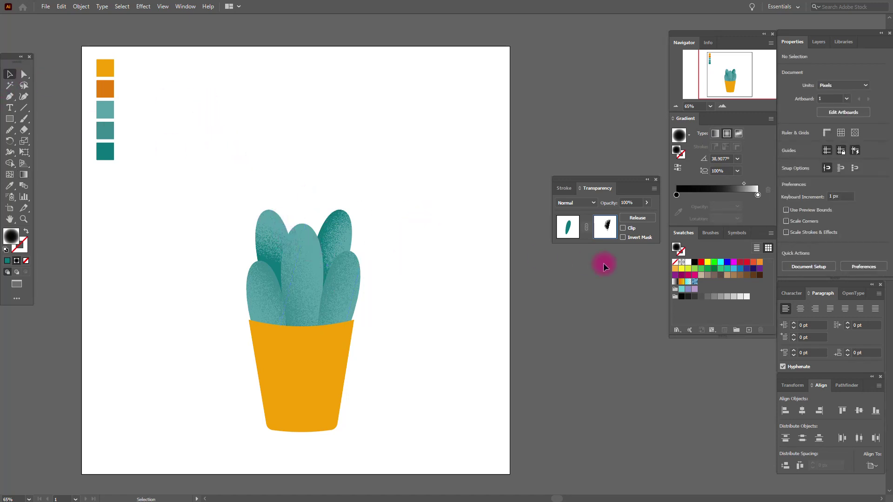
left_click(576, 237)
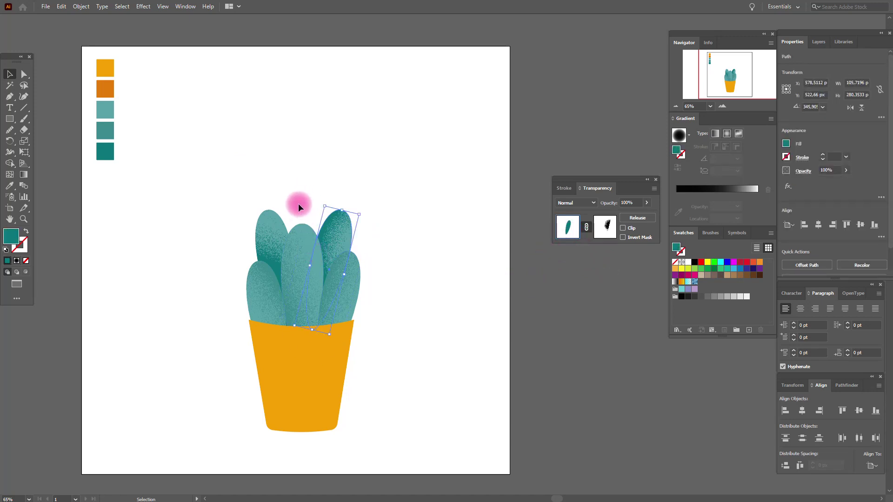
Step: Stretch the middle leaf to about 407.7 px high and lower it slightly into the pot
left_click(307, 234)
left_click_drag(305, 224, 303, 184)
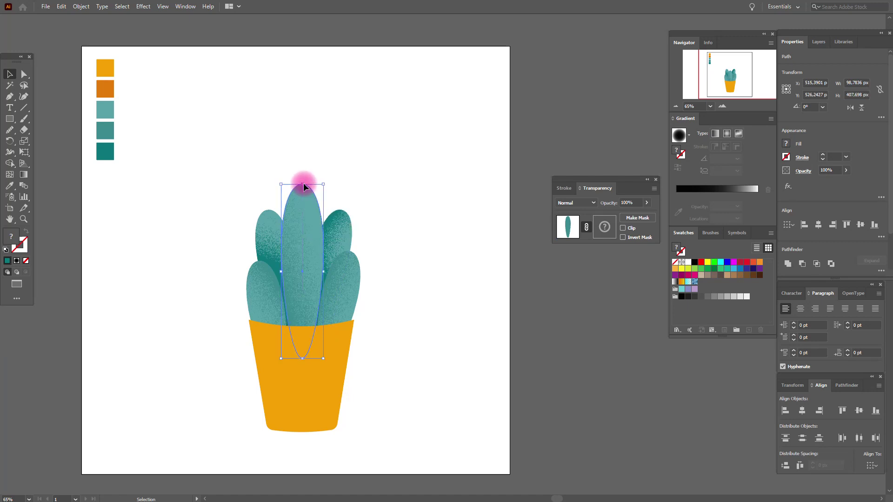
left_click_drag(311, 252, 312, 261)
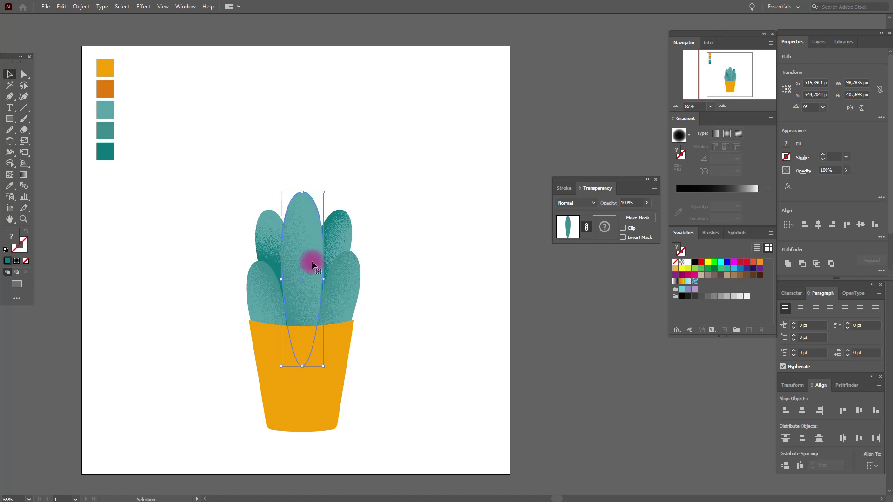
Step: Move the back left leaf outward, tilt it to about 17.6°, and lower it slightly toward the pot
left_click(272, 227)
left_click_drag(272, 227, 305, 265)
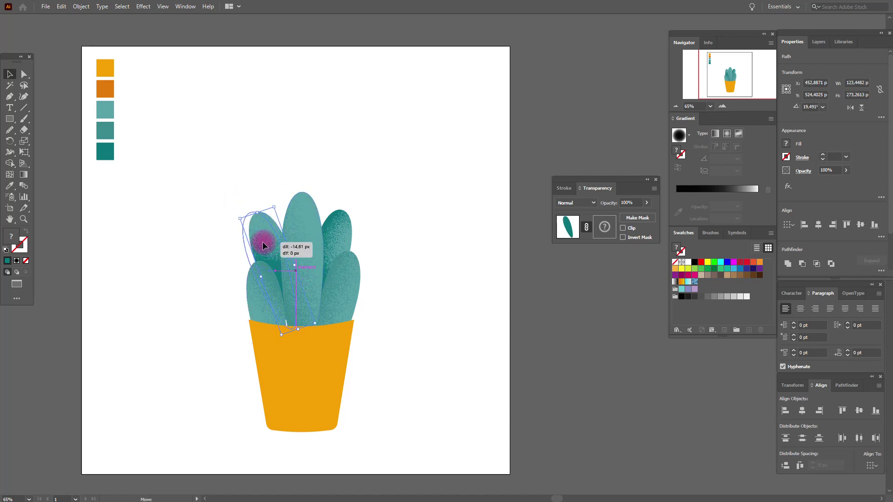
left_click_drag(314, 327, 309, 335)
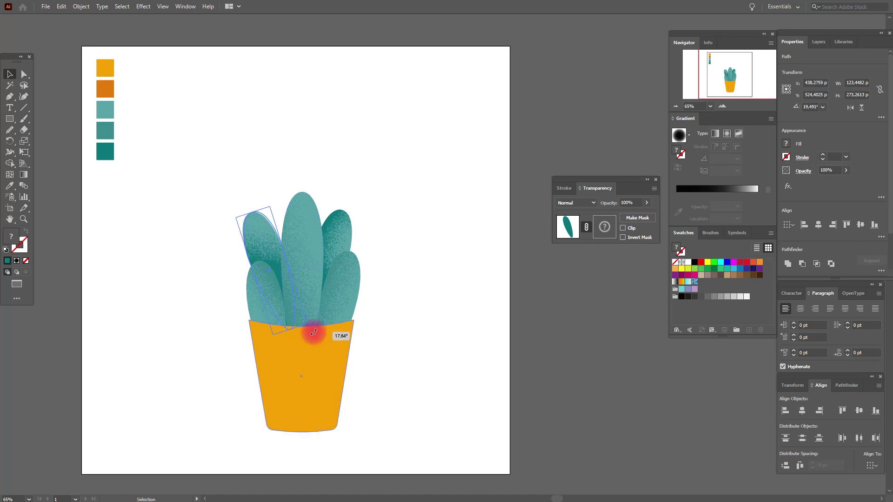
left_click_drag(274, 240, 273, 244)
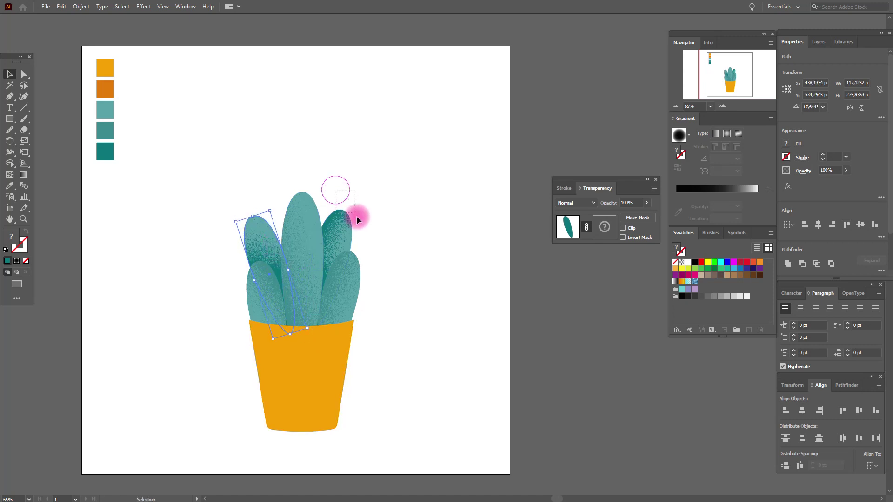
Step: Tilt the back right leaf outward to about 342.8° and shift the front right leaf inward by about 2 px
left_click(359, 223)
left_click_drag(366, 215, 348, 229)
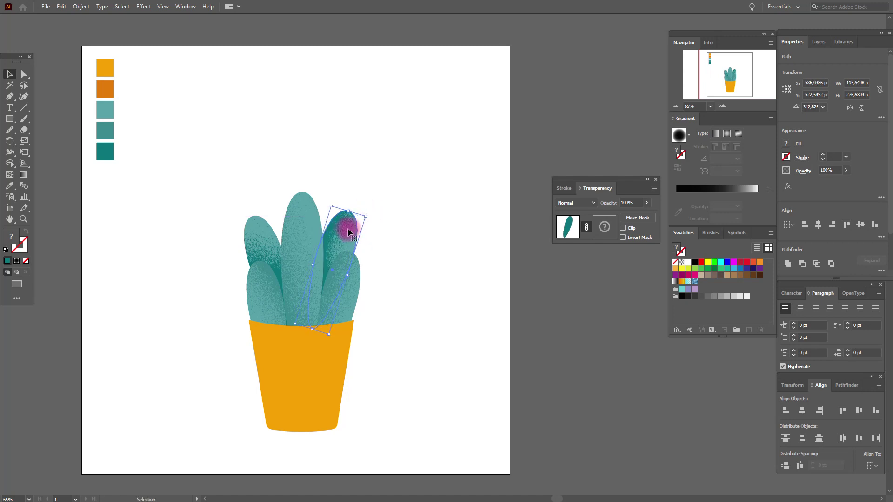
left_click(259, 235)
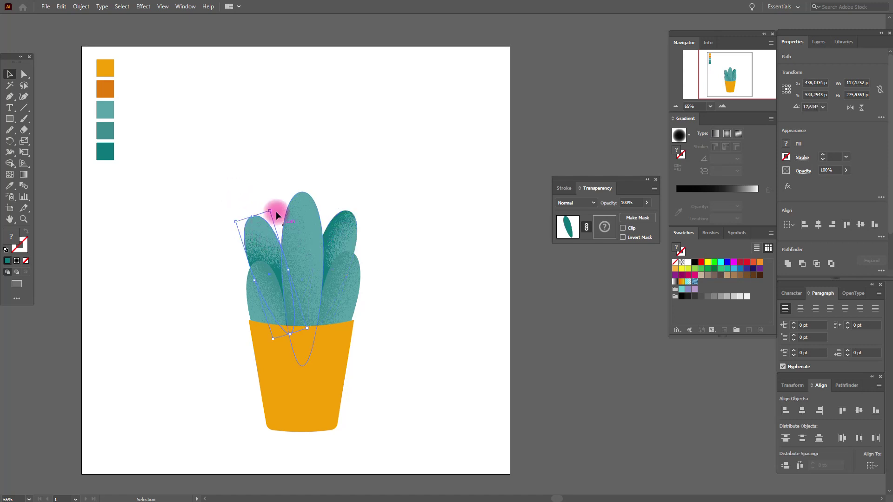
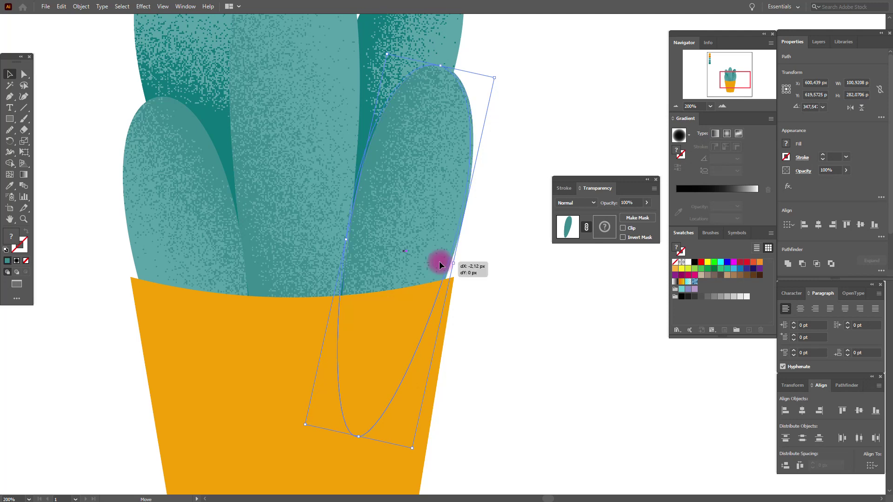
left_click(480, 267)
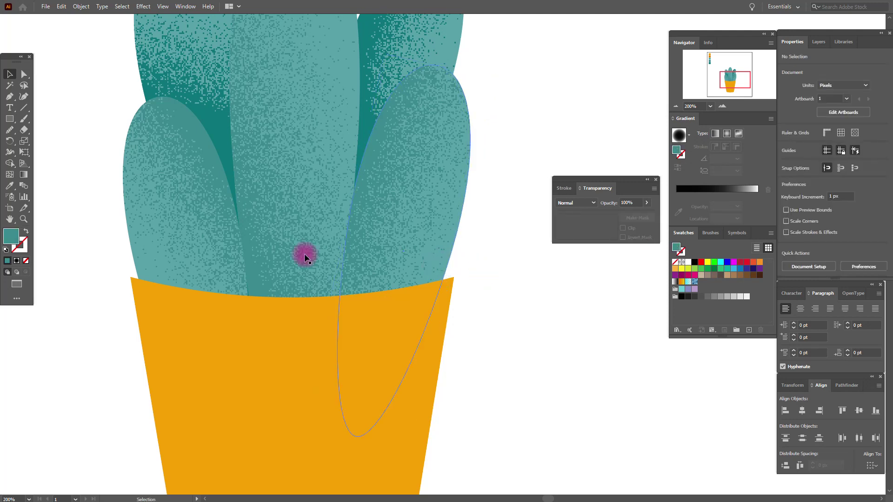
Step: Sample the pot's orange and darken it slightly as the fill colour for new shapes
left_click(178, 314)
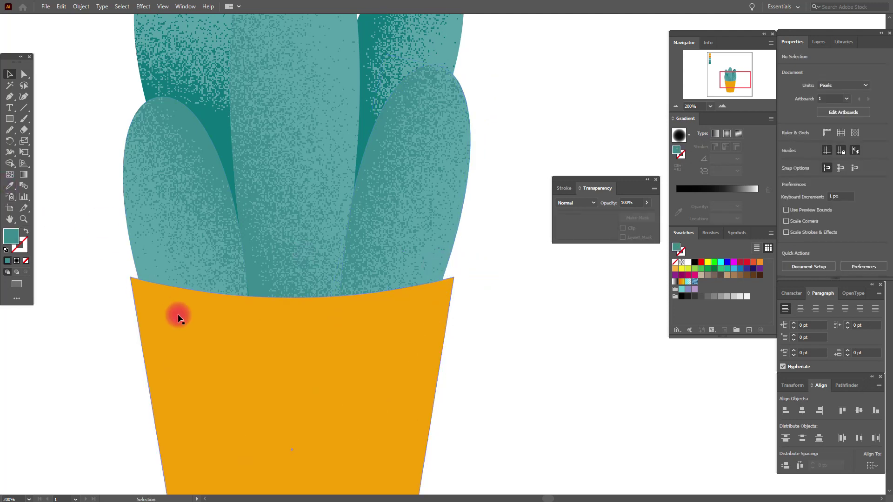
left_click(533, 215)
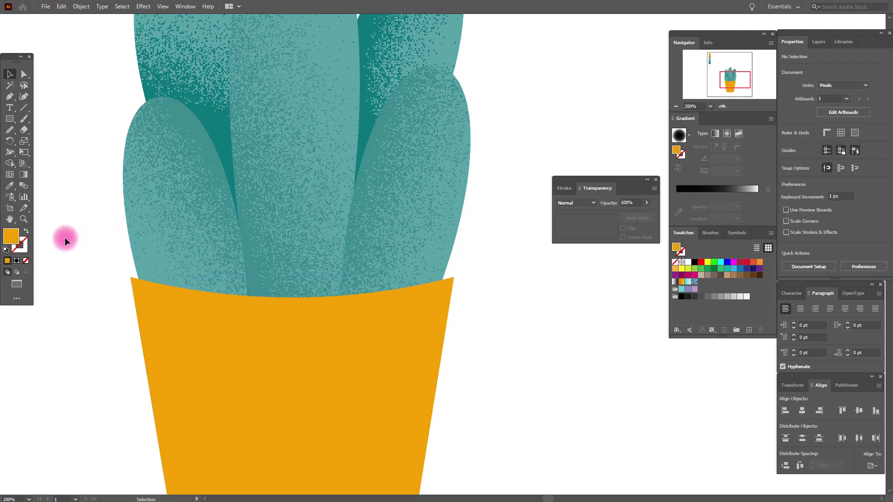
double_click(18, 241)
left_click(440, 201)
left_click(539, 189)
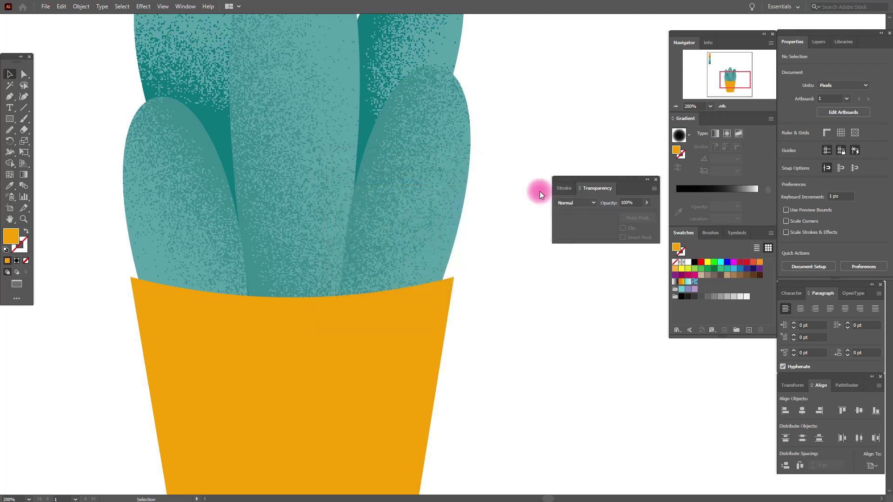
Step: Draw a small darker orange triangle with the Pen tool at the pot's upper left corner and send it to the back
left_click(9, 96)
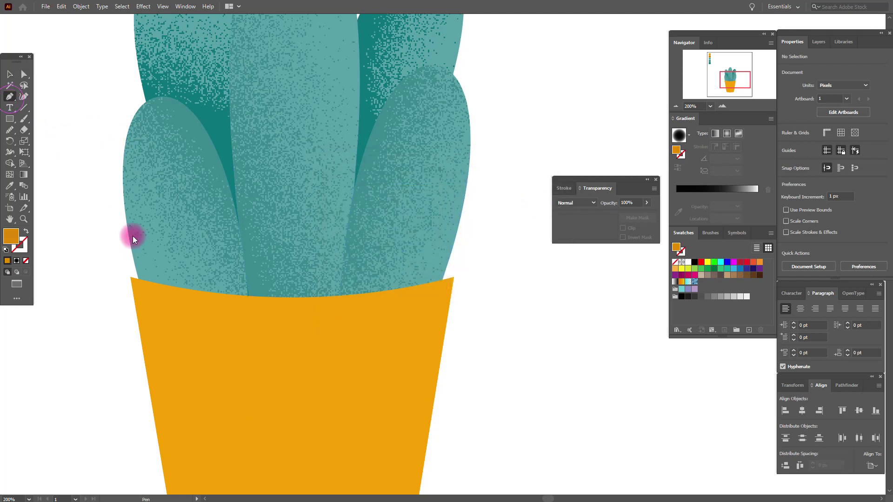
left_click(131, 278)
left_click(145, 265)
left_click(153, 283)
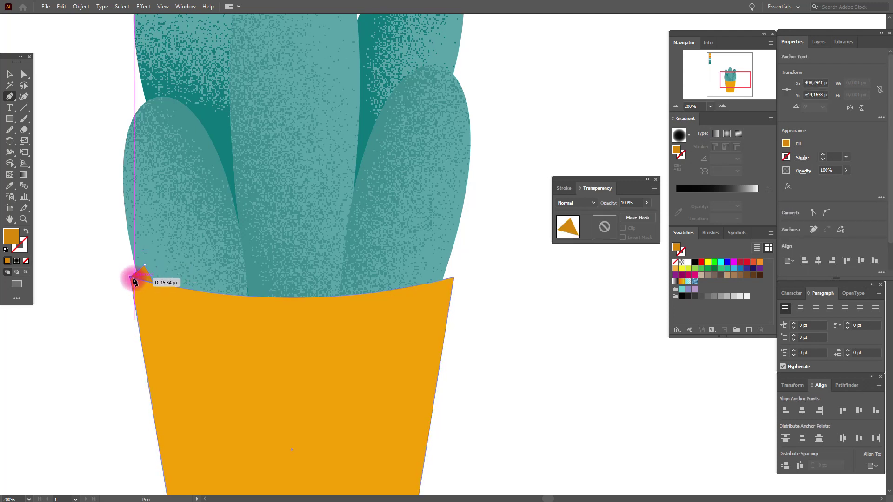
left_click(132, 279)
left_click(9, 75)
right_click(212, 303)
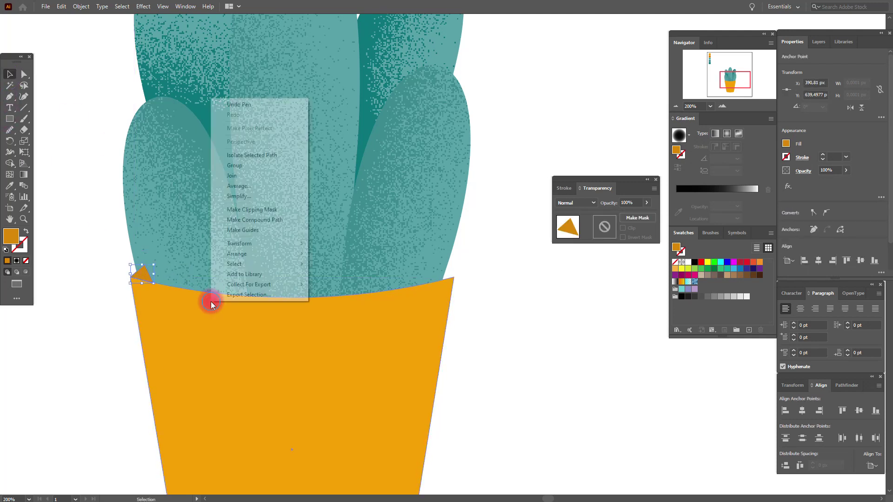
mouse_move(279, 254)
left_click(343, 288)
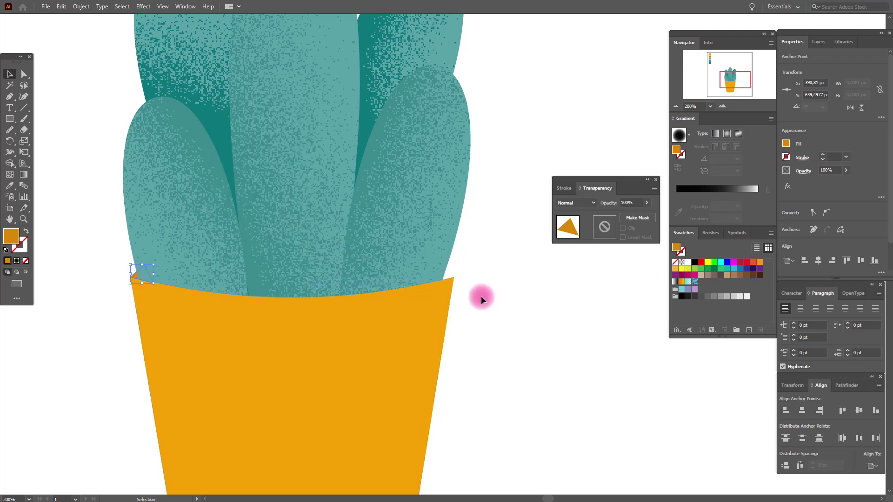
left_click(482, 297)
Step: Draw a matching darker orange triangle with the Pen tool at the pot's upper right corner and send it to the back
left_click(12, 97)
left_click(130, 264)
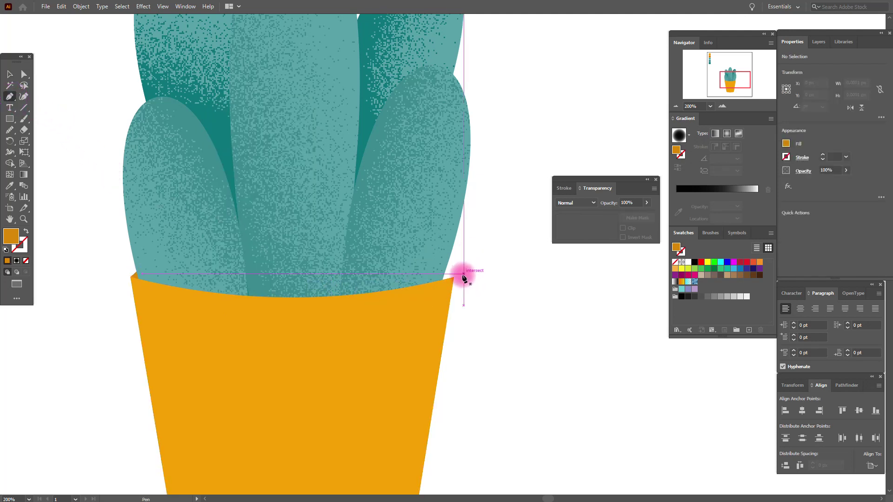
left_click(438, 266)
left_click(426, 281)
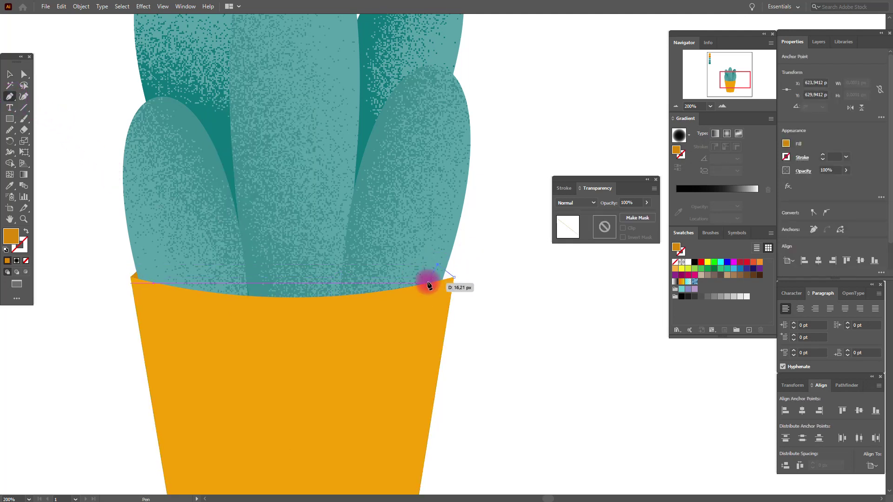
left_click(452, 280)
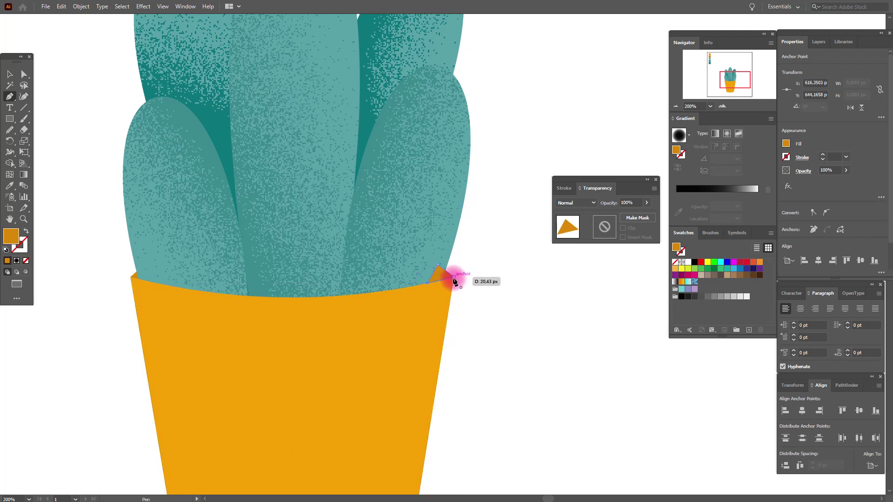
left_click(10, 74)
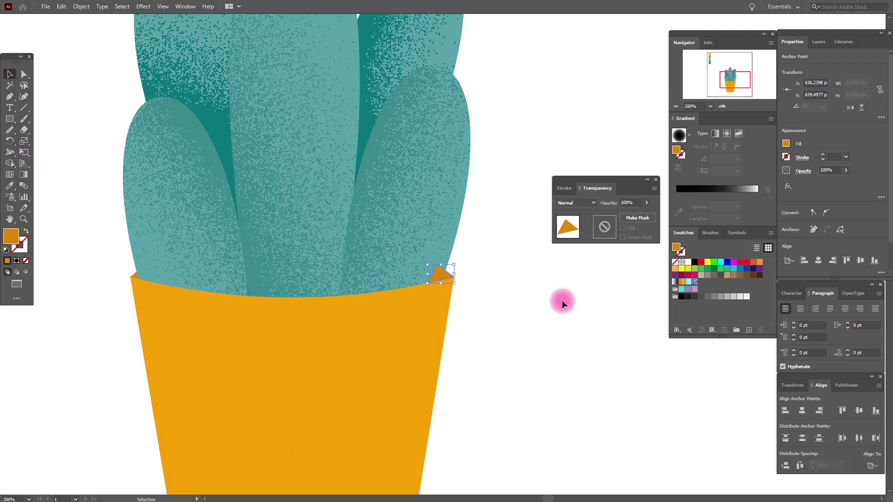
right_click(464, 274)
mouse_move(532, 432)
left_click(590, 462)
Step: Duplicate the pot in place and recolour the copy with the dark orange palette square
scroll(327, 308, "down", 4)
left_click(320, 305)
key("a")
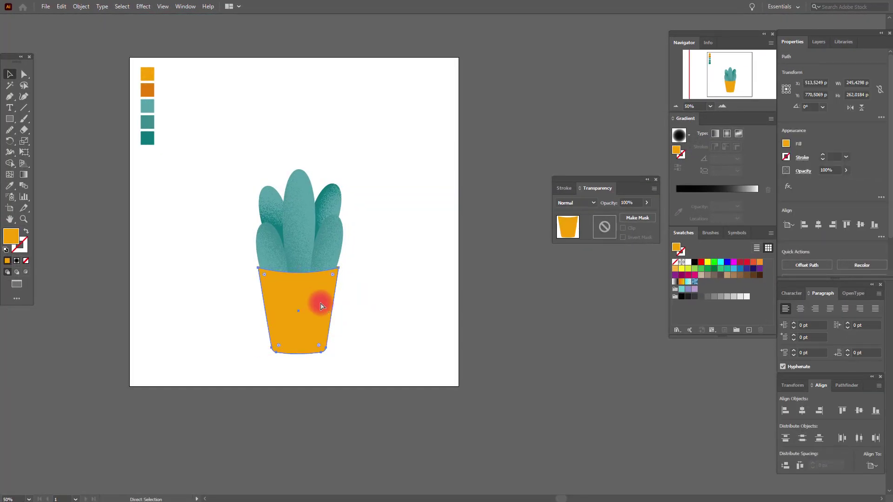
key("v")
left_click(10, 185)
left_click(148, 90)
Step: Add an opacity mask without clipping to the dark orange pot copy and enter the mask for editing
left_click(635, 180)
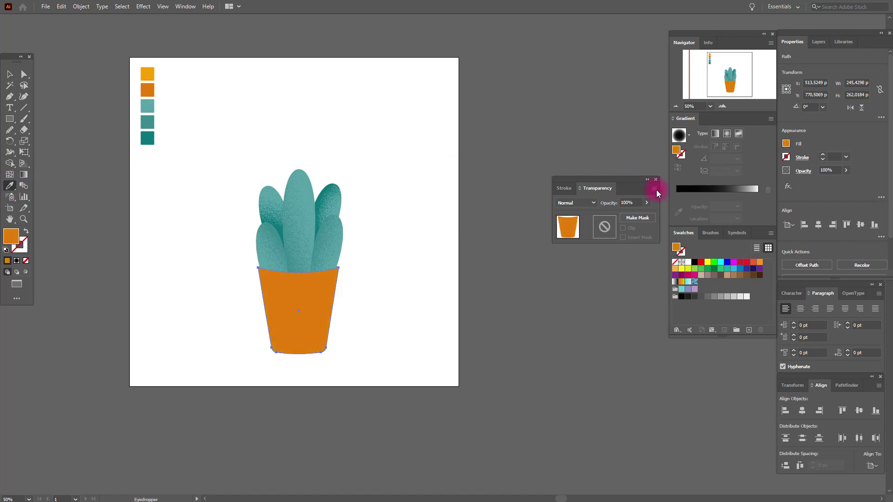
left_click(637, 218)
left_click(630, 228)
left_click(612, 233)
Step: Draw a square of about 338.8 px over the pot in the mask and fill it with a white-to-black linear gradient
left_click(10, 119)
left_click_drag(237, 252, 349, 363)
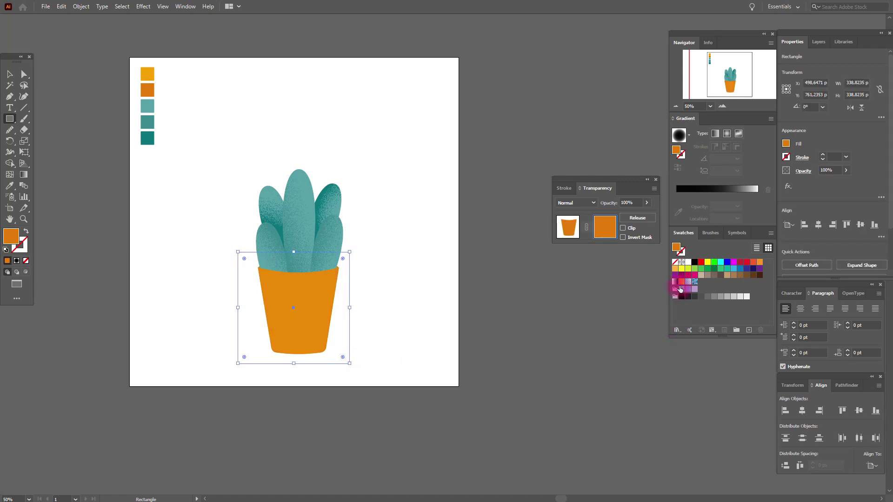
left_click(676, 283)
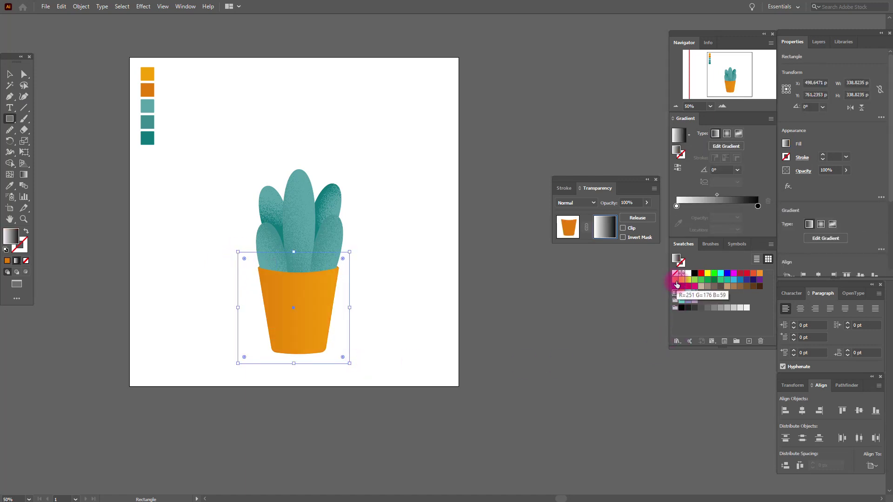
Step: Apply the Grain texture effect to the mask square with intensity 49, contrast 18 and the Stippled grain type
left_click(143, 6)
mouse_move(235, 206)
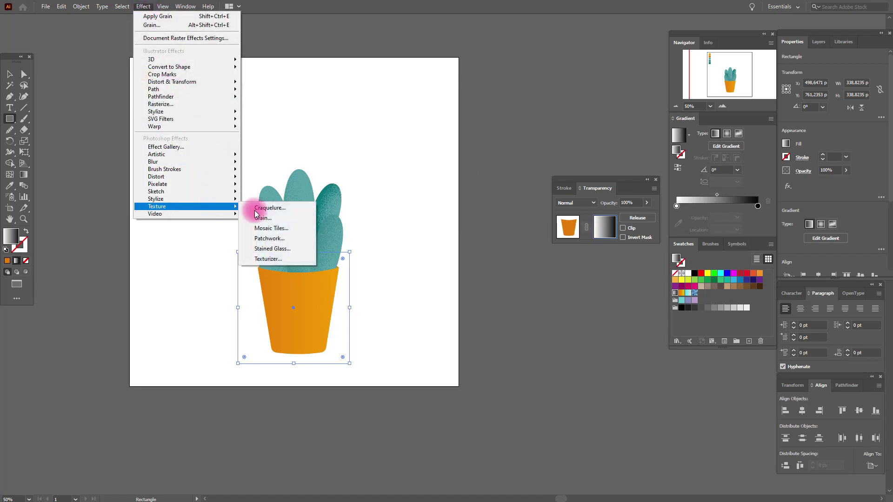
left_click(269, 223)
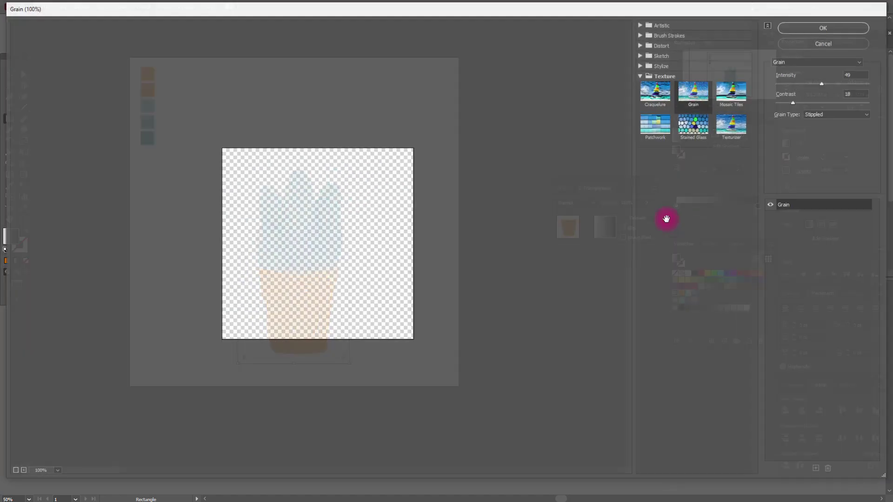
left_click(854, 27)
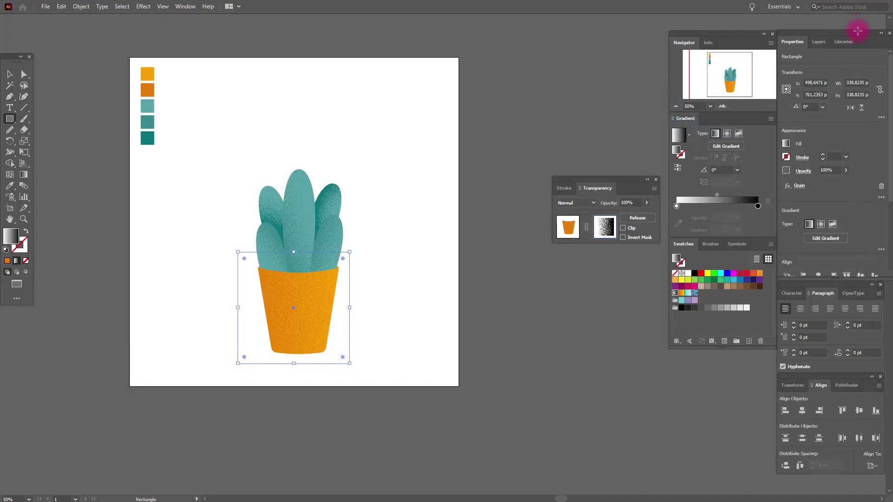
Step: Reverse the pot mask's gradient and shift it toward the pot's right side
left_click(678, 168)
left_click(24, 174)
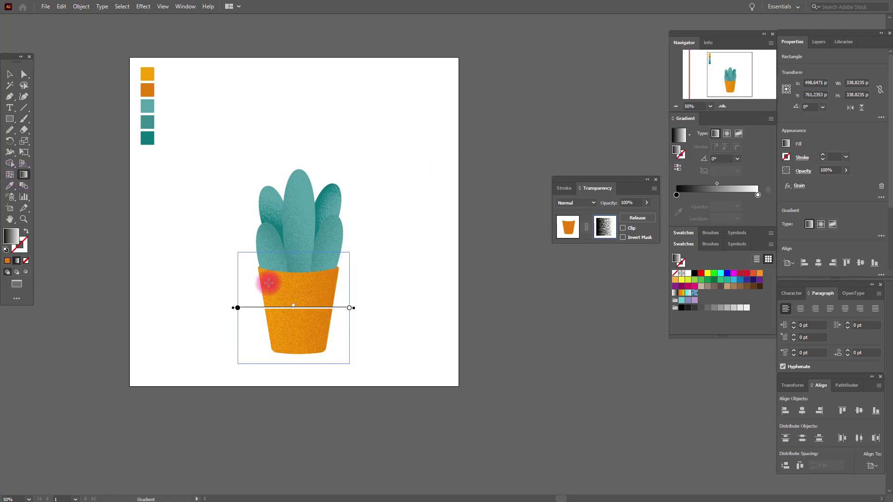
mouse_move(293, 310)
left_mouse_down()
mouse_move(350, 309)
mouse_move(329, 307)
left_mouse_up()
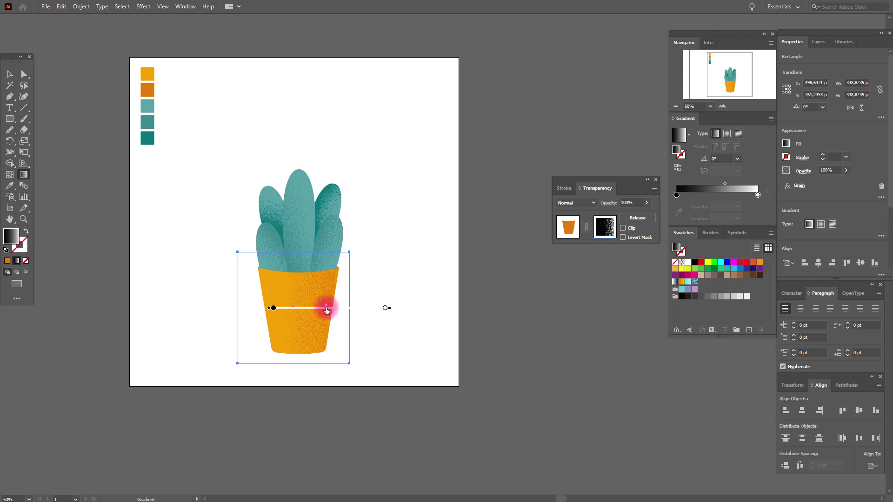
left_click_drag(326, 309, 326, 307)
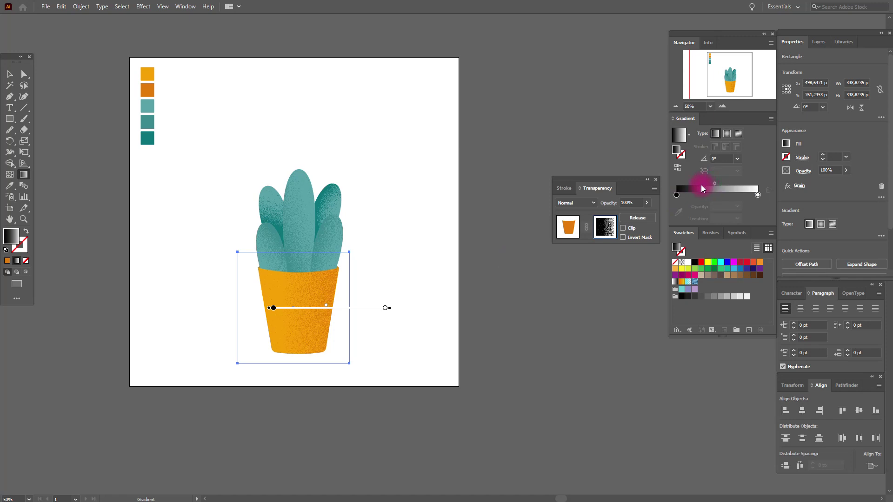
Step: Set the pot mask gradient's midpoint to about 68.3%, shift the gradient back over the pot, and return to the artwork
left_click_drag(715, 184, 732, 184)
left_click_drag(367, 307, 325, 310)
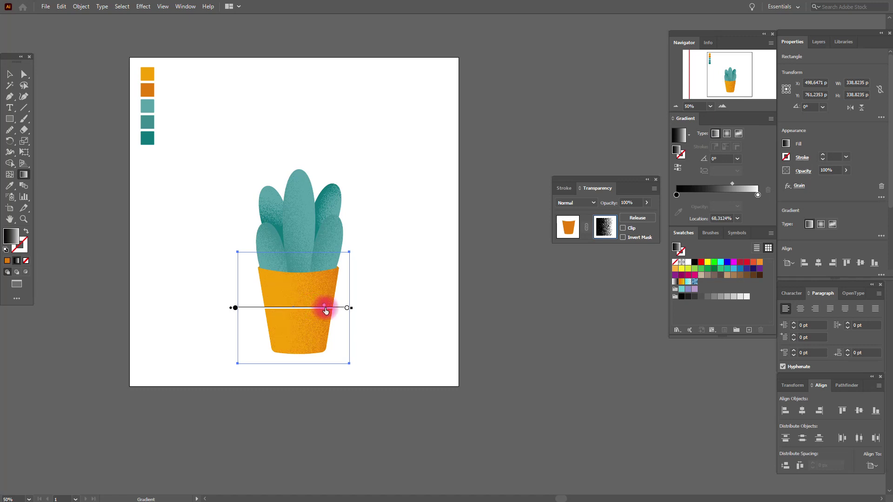
left_click_drag(328, 311, 332, 310)
left_click(9, 74)
left_click(241, 135)
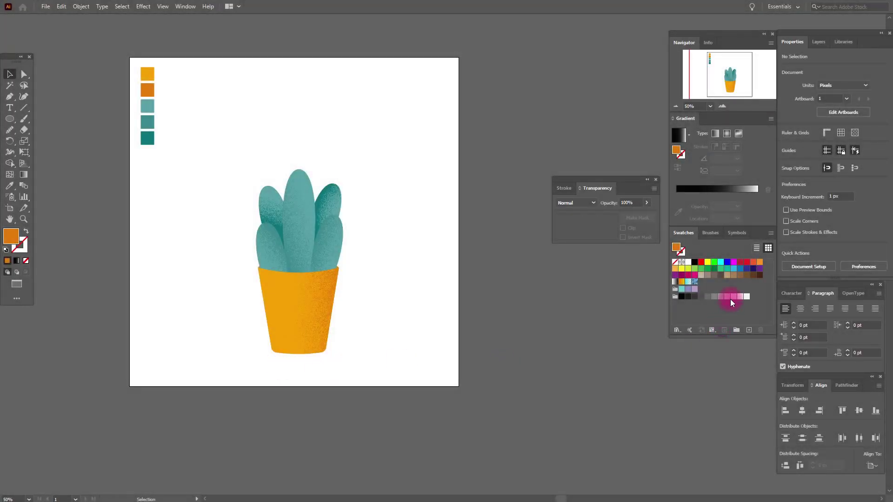
Step: Draw a light grey ellipse of about 236.7 × 76.2 px over the pot's base as a ground shadow
left_click(731, 298)
left_click(10, 119)
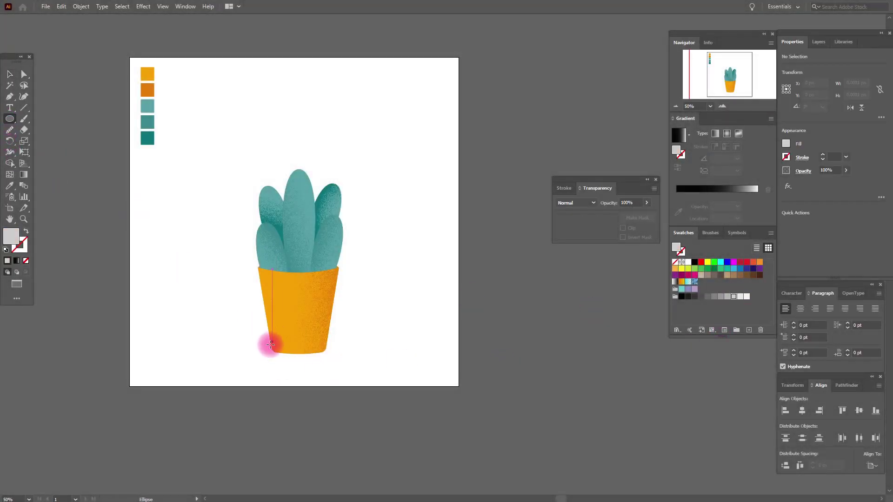
left_click_drag(260, 339, 339, 364)
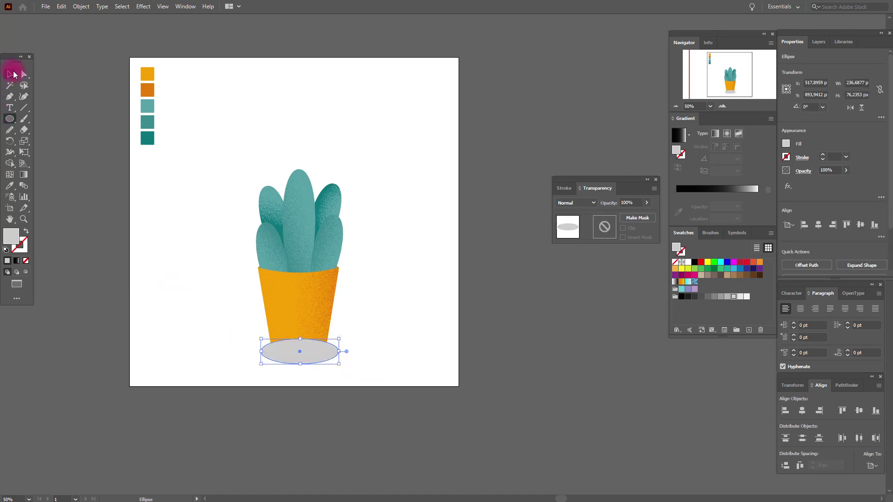
Step: Send the grey shadow ellipse to the back and nudge it slightly left to centre it under the pot
right_click(328, 331)
mouse_move(419, 281)
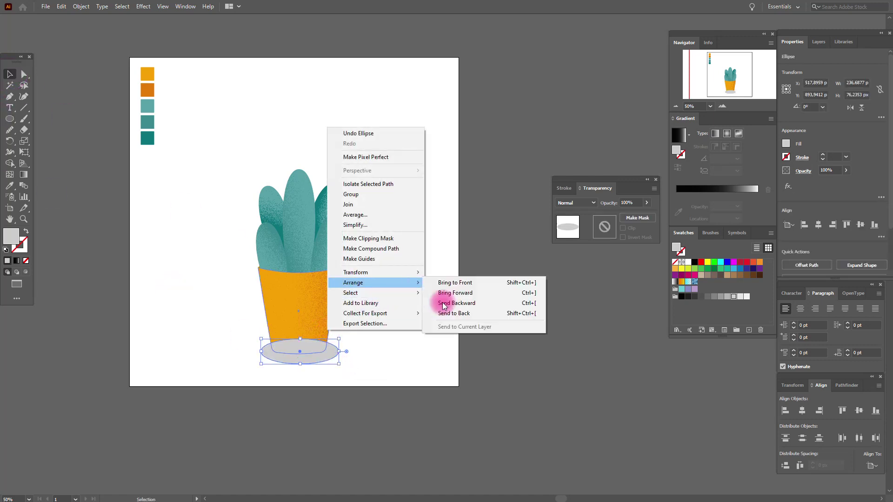
left_click(450, 316)
left_click(334, 367)
left_click_drag(334, 362, 332, 361)
left_click(406, 361)
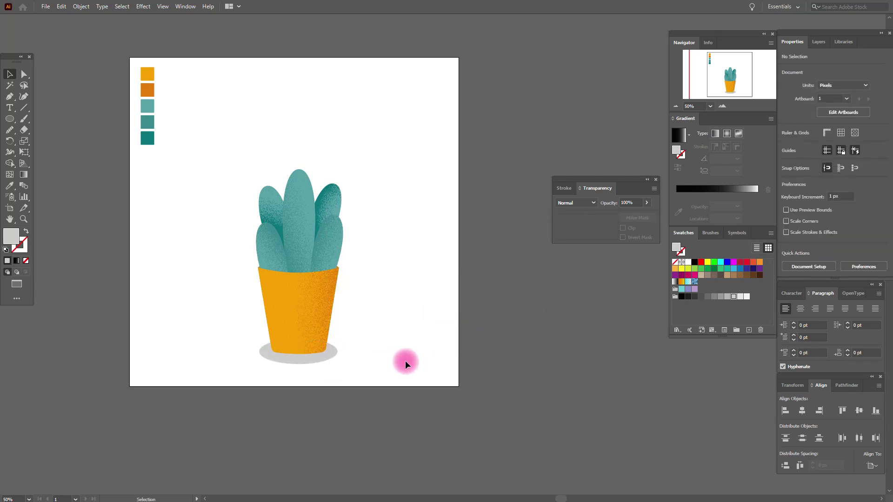
Step: Select the whole potted plant with its shadow and move it up and slightly left on the artboard
left_click_drag(230, 110, 399, 362)
left_click_drag(313, 318, 300, 290)
left_click(389, 291)
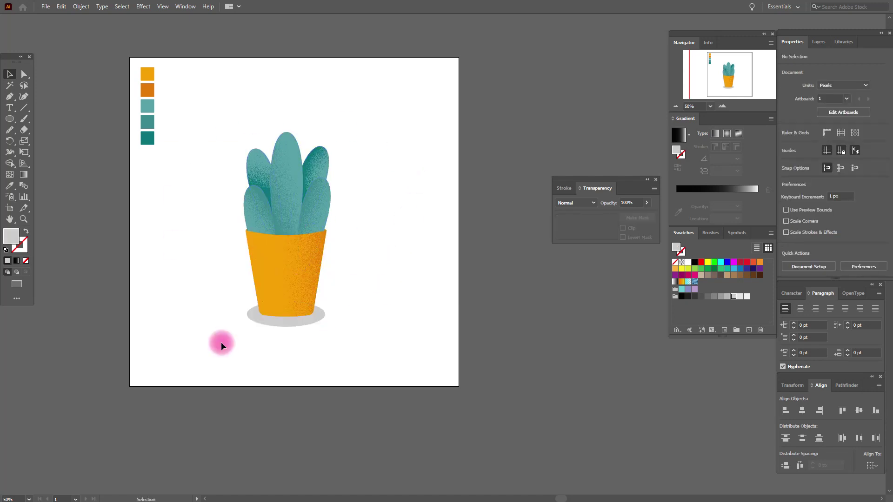